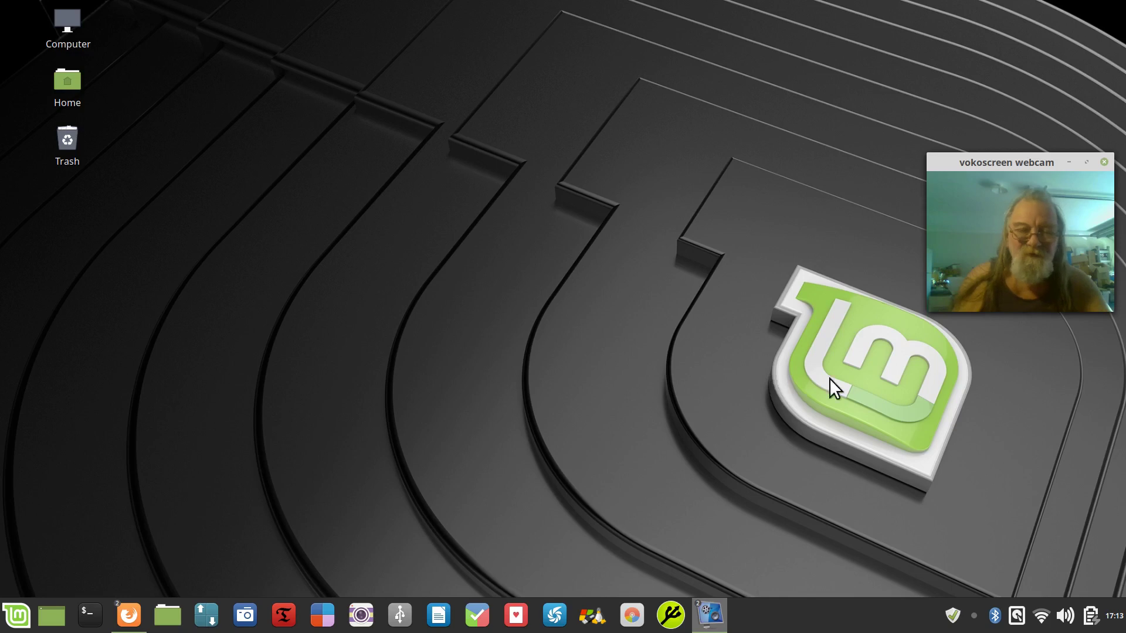
mouse_move(1117, 623)
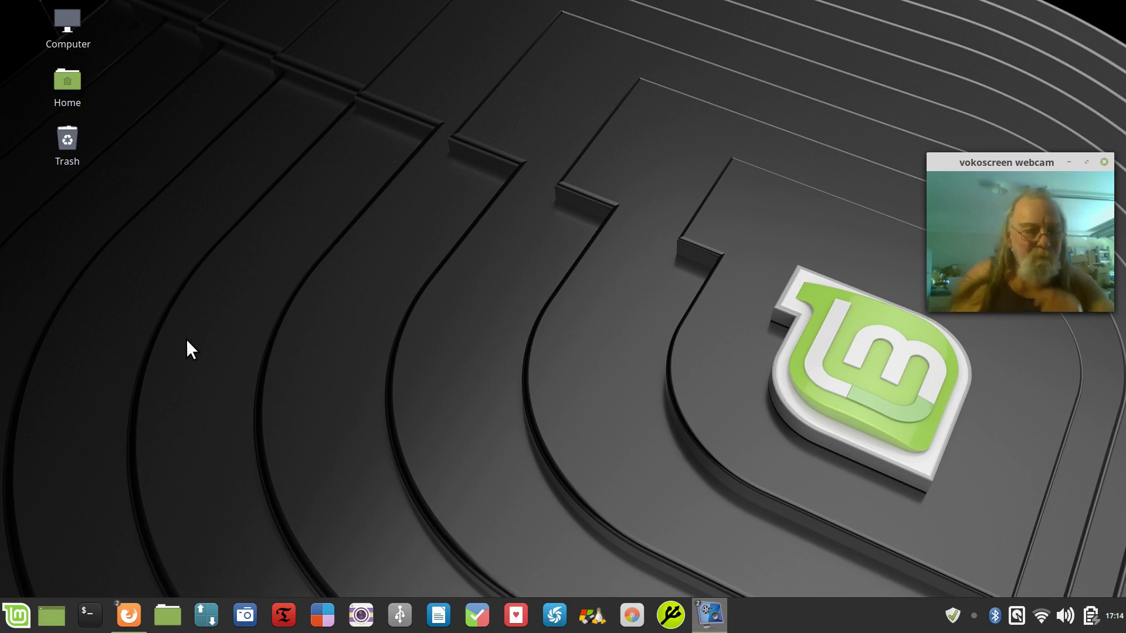
left_click(14, 612)
mouse_move(112, 542)
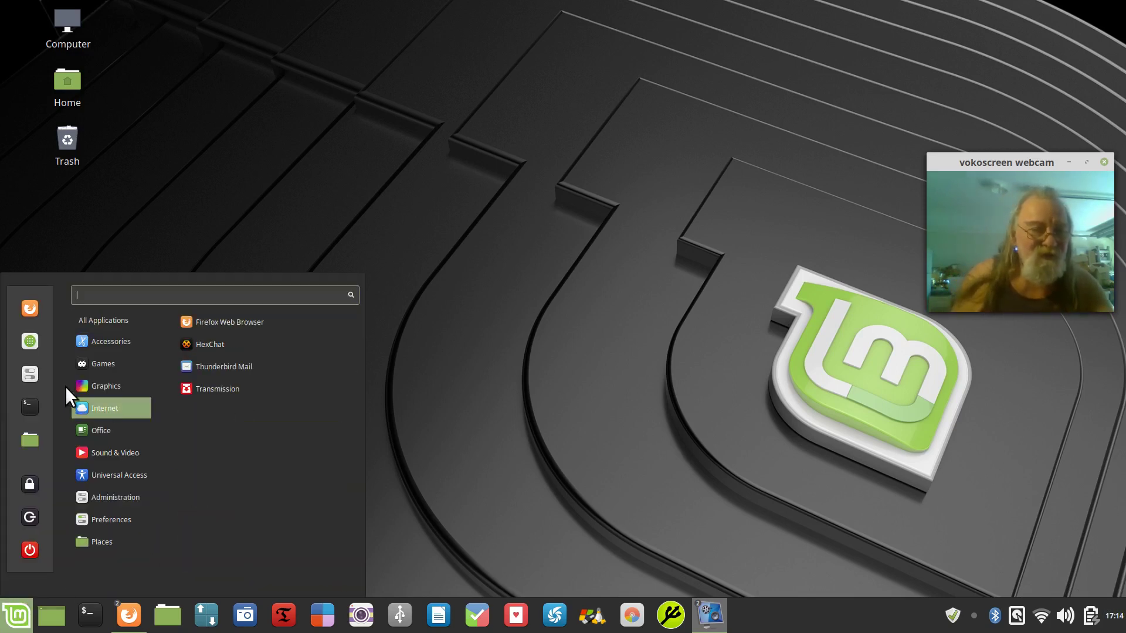
left_click(32, 369)
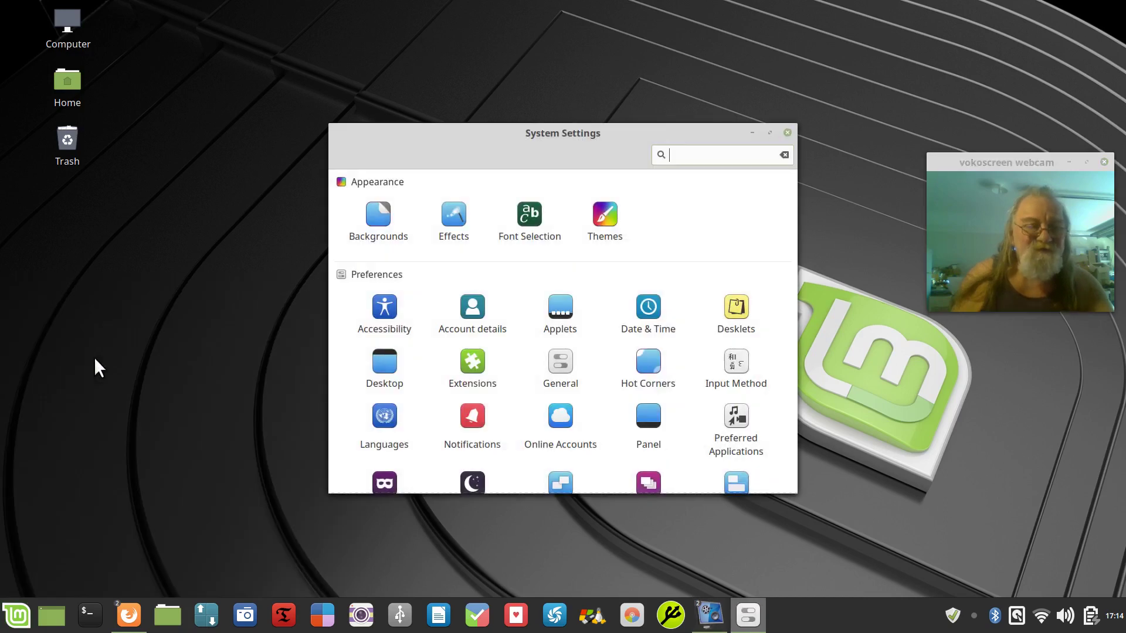
left_click(786, 133)
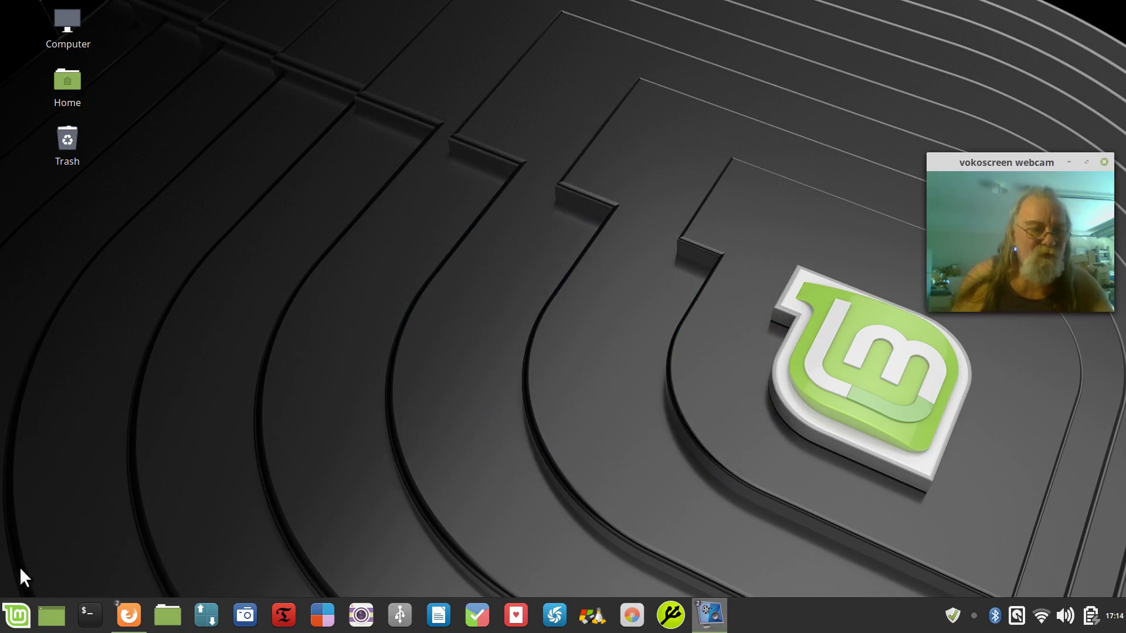
Step: Search for the Themes settings, look through the available desktop themes around Mint-Y-Dark, and close the settings without changing the theme
left_click(15, 618)
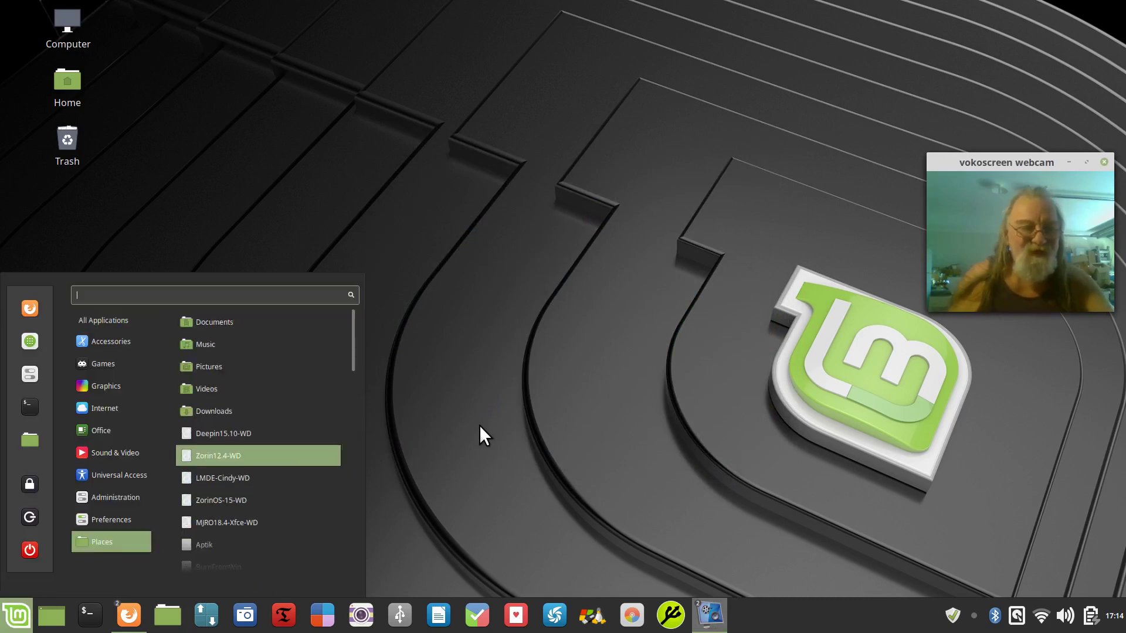
type("theme")
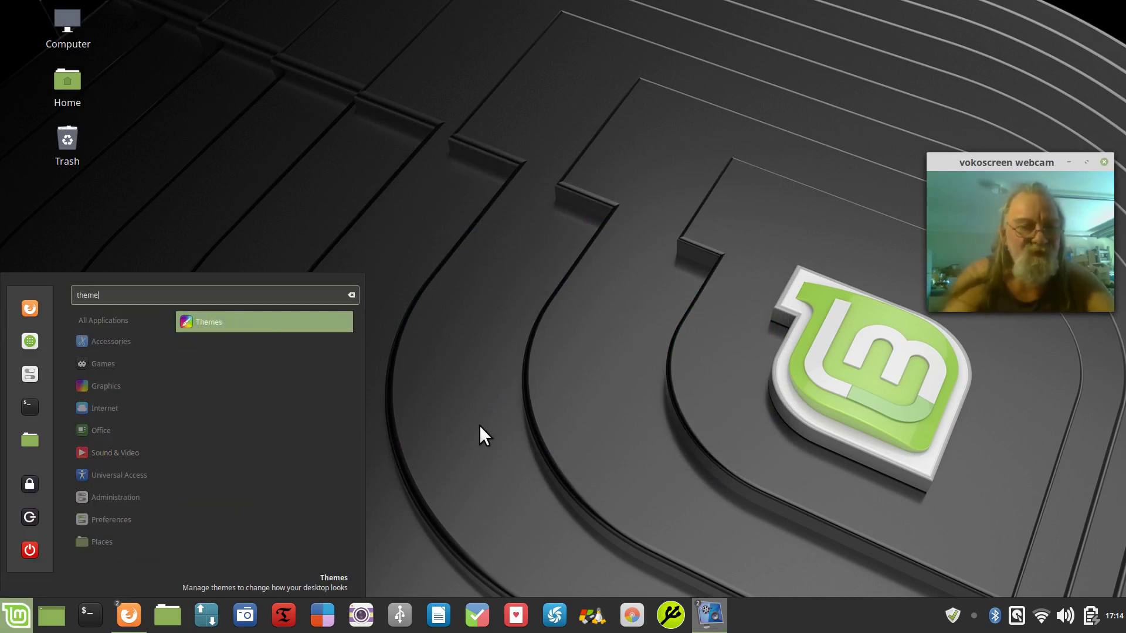
left_click(220, 320)
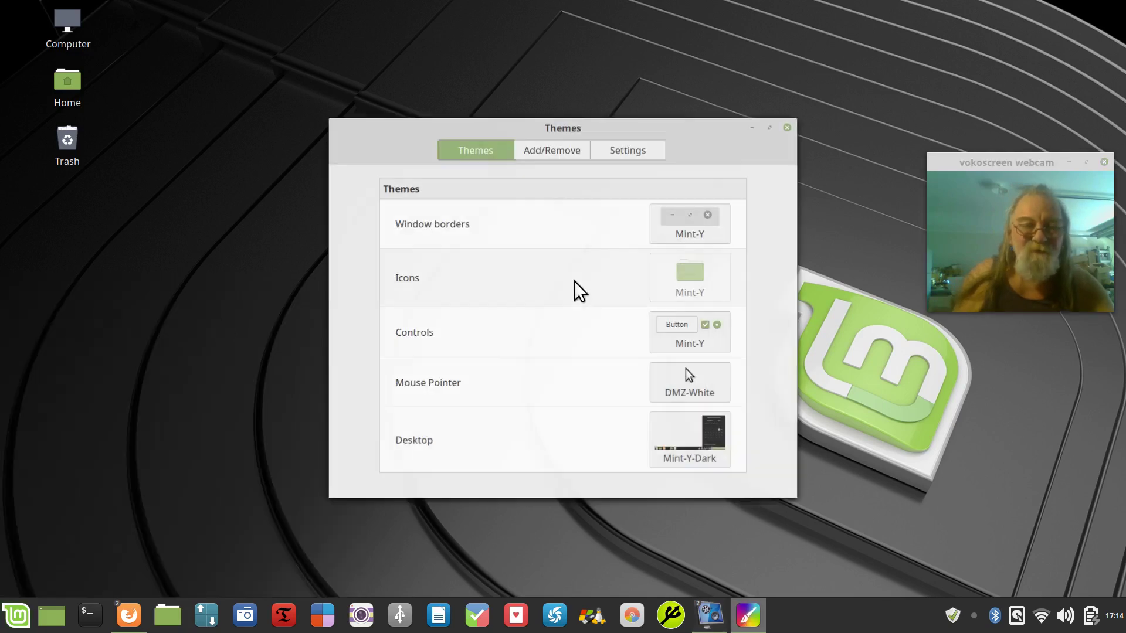
left_click(687, 437)
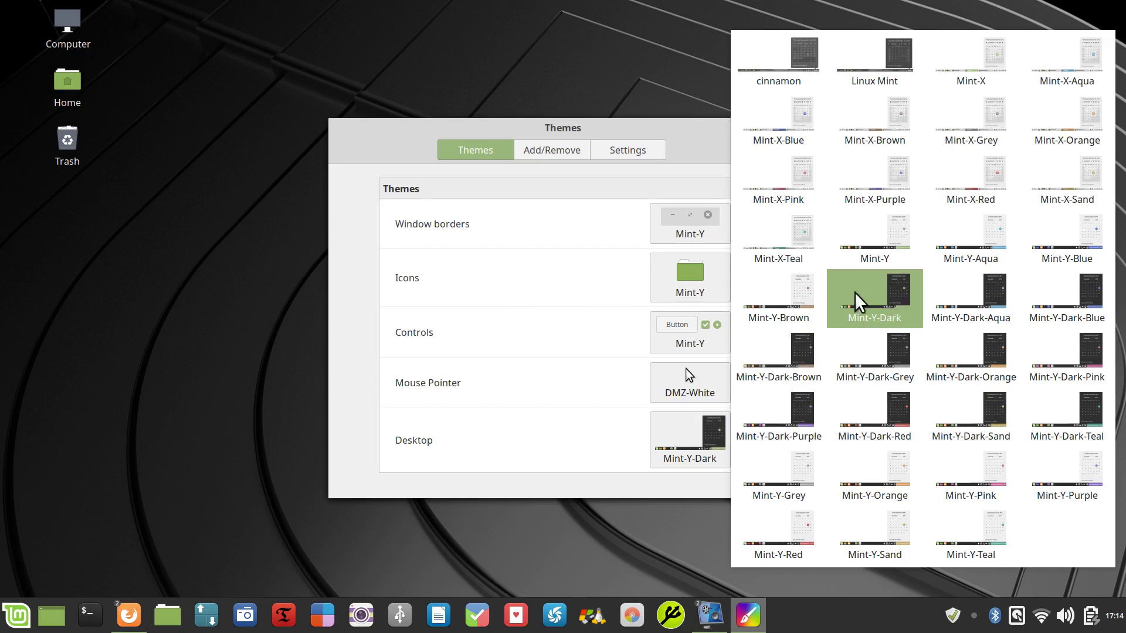
left_click(698, 58)
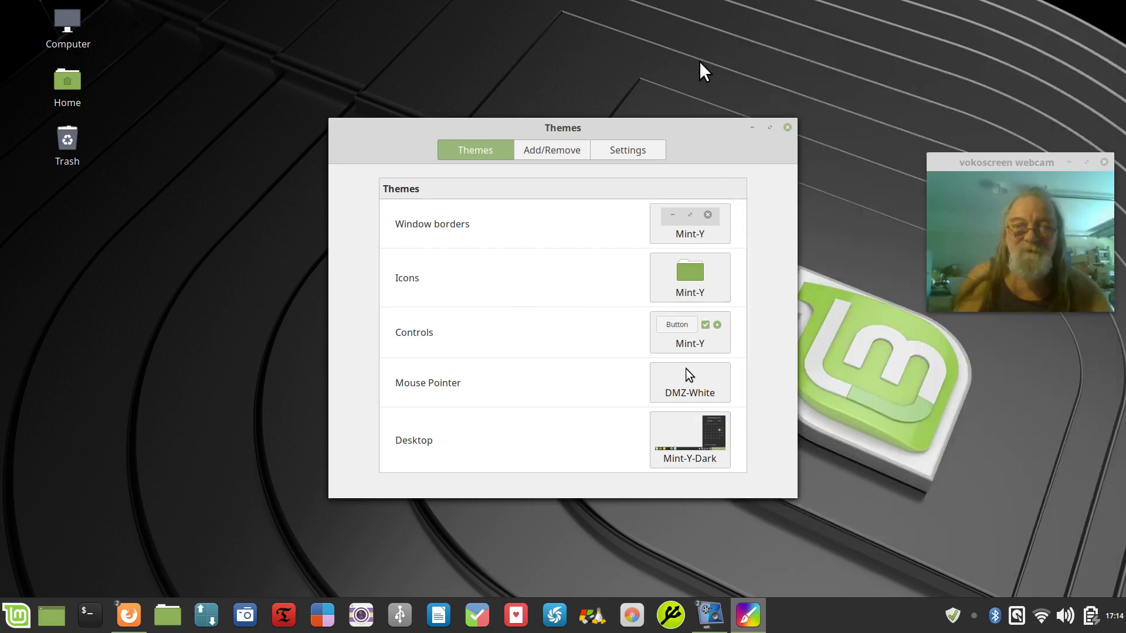
left_click(788, 127)
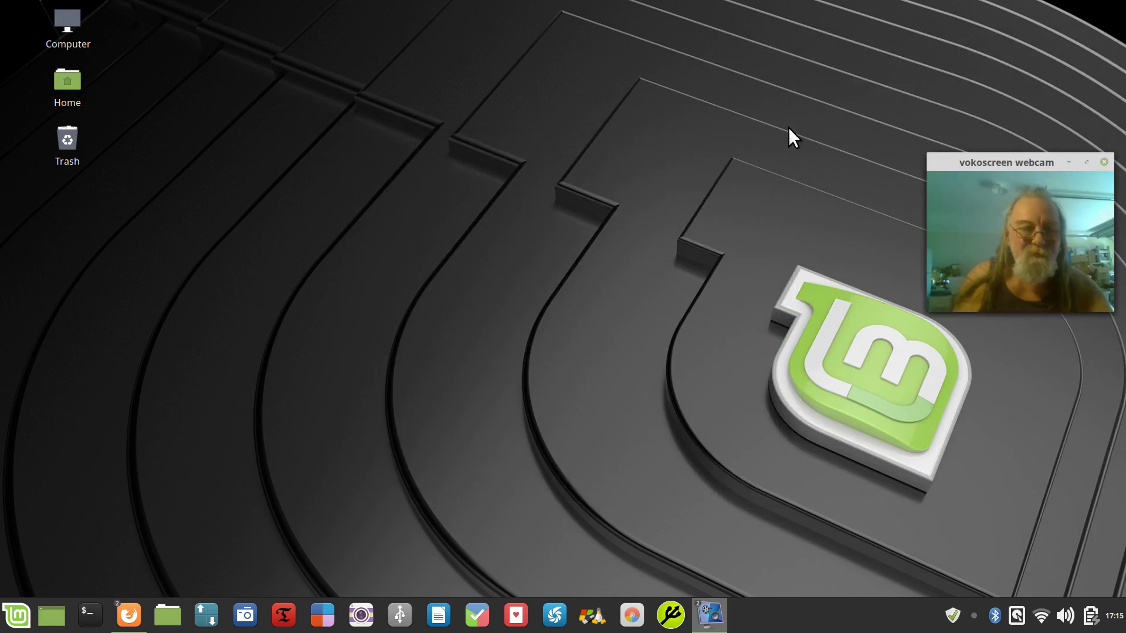
Step: Open the home folder in the file manager and view the file manager's version information
left_click(167, 619)
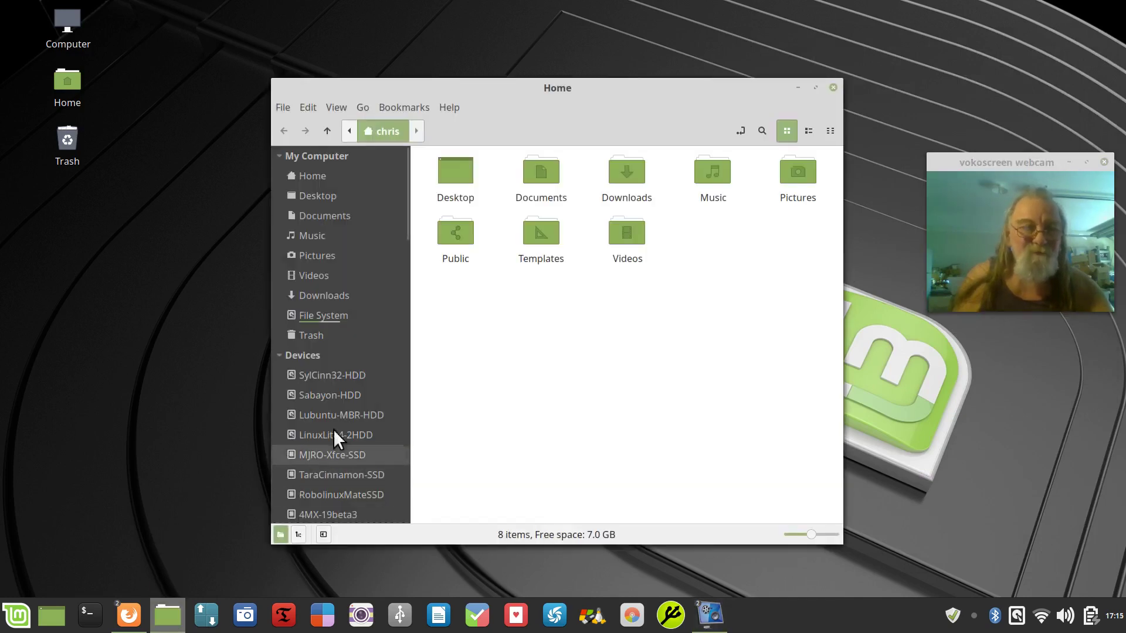
left_click(455, 110)
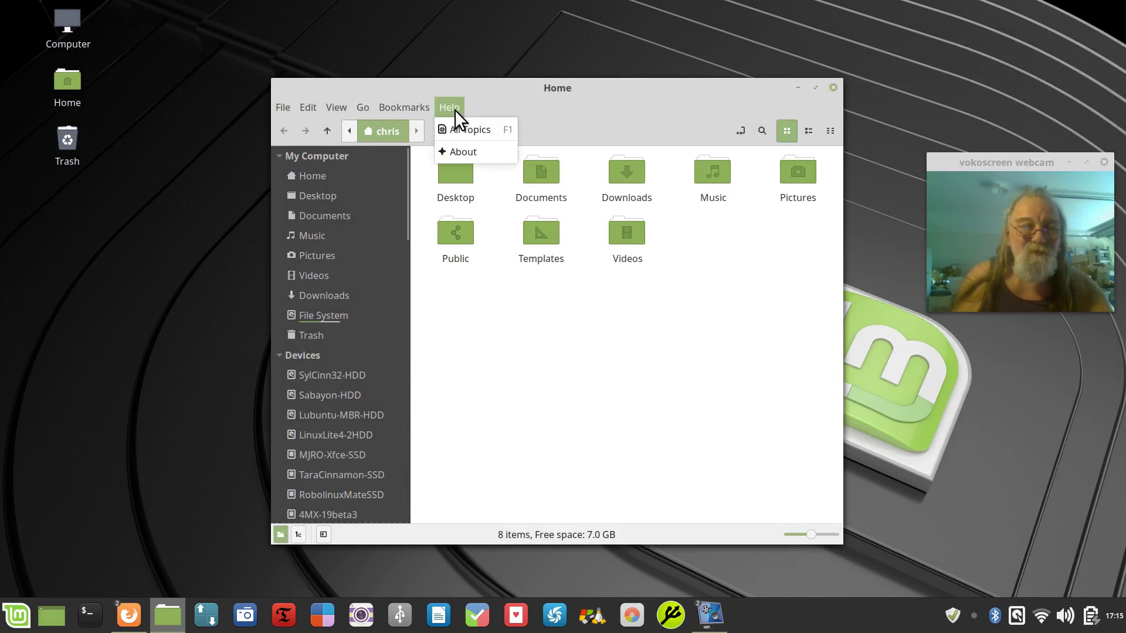
left_click(474, 152)
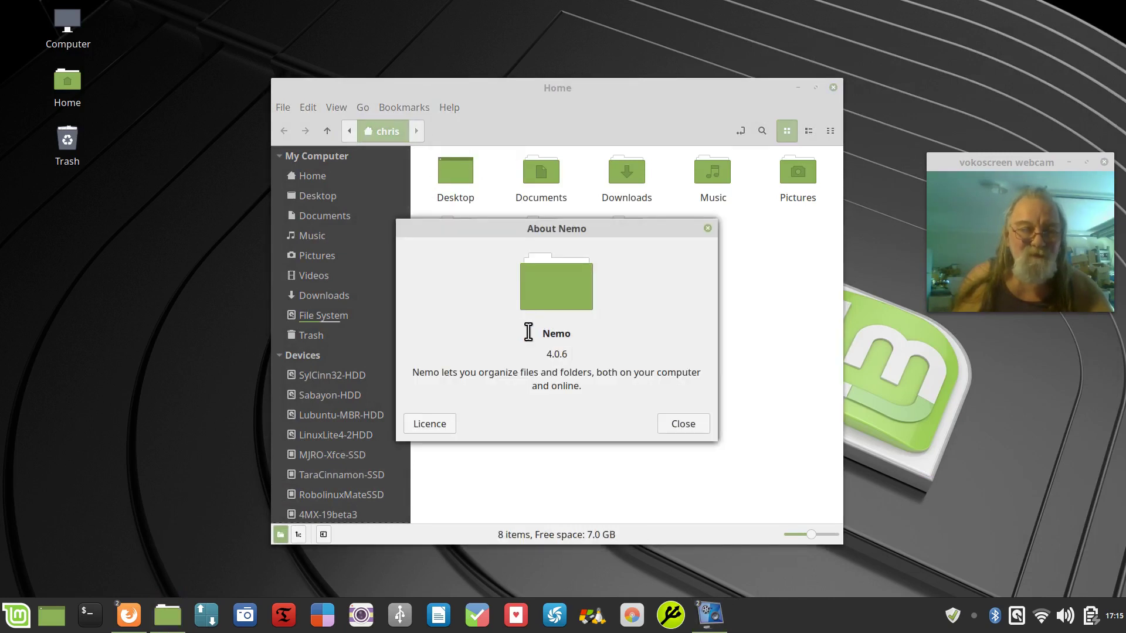
left_click(697, 425)
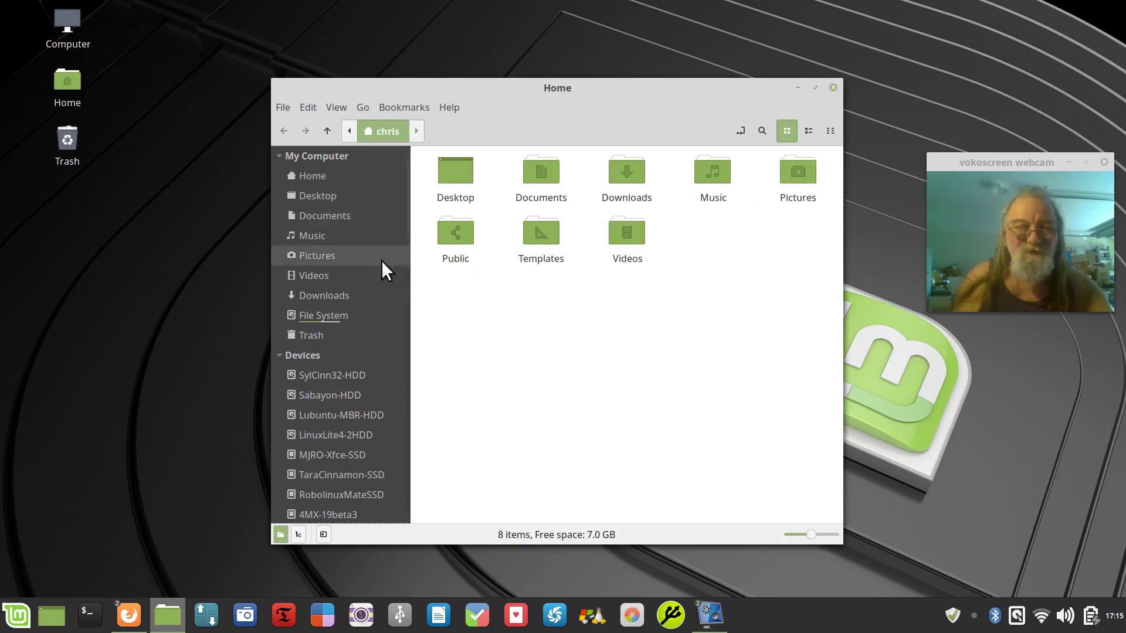
Step: Show the hidden files and folders in the home folder
left_click(340, 105)
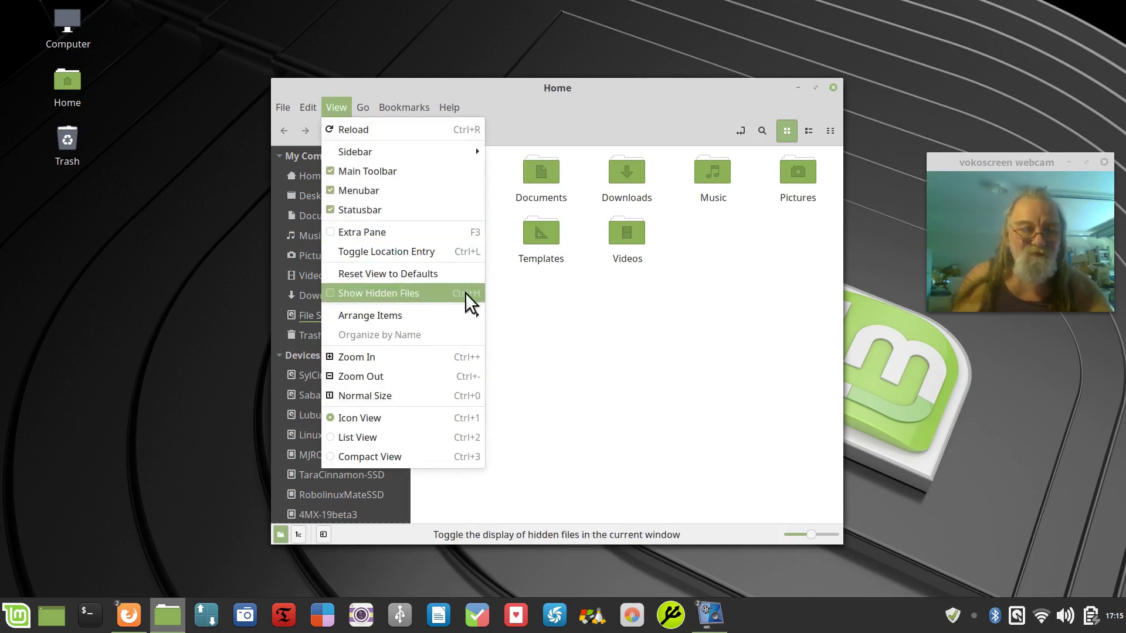
left_click(574, 340)
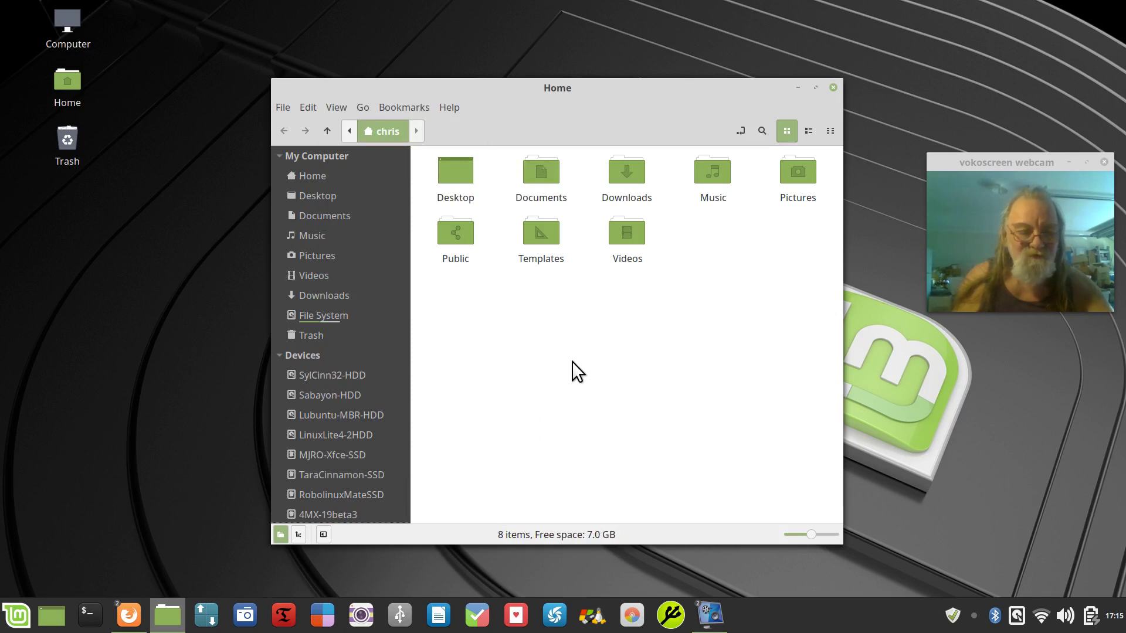
key("ctrl+h")
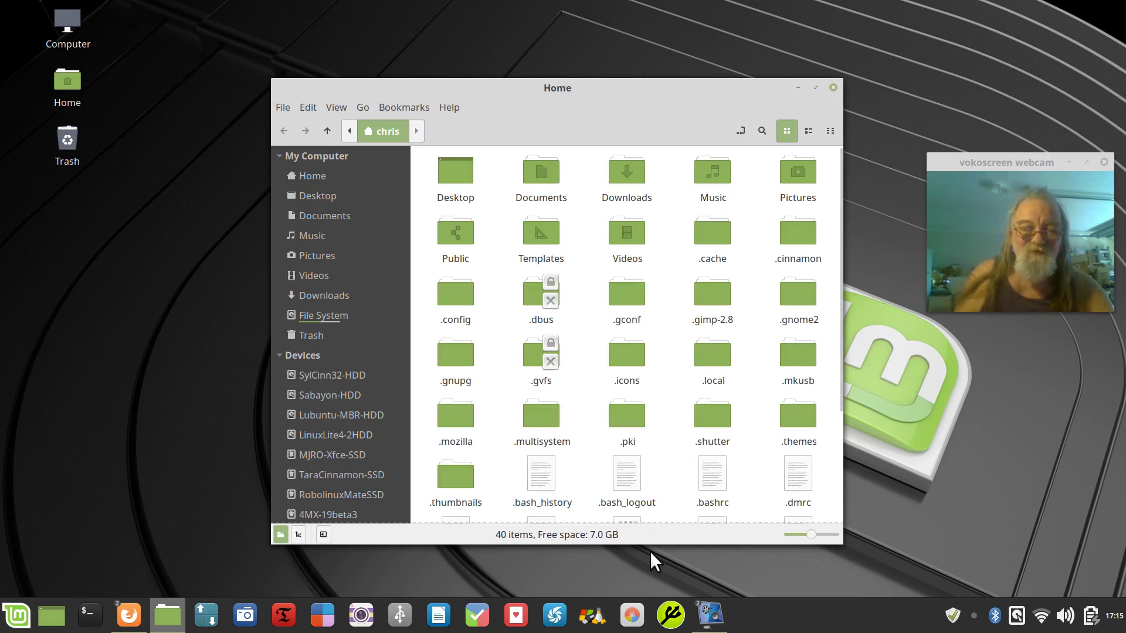
Step: Move the home folder window up and enlarge it in height and width so all items fit
left_click_drag(649, 551, 654, 608)
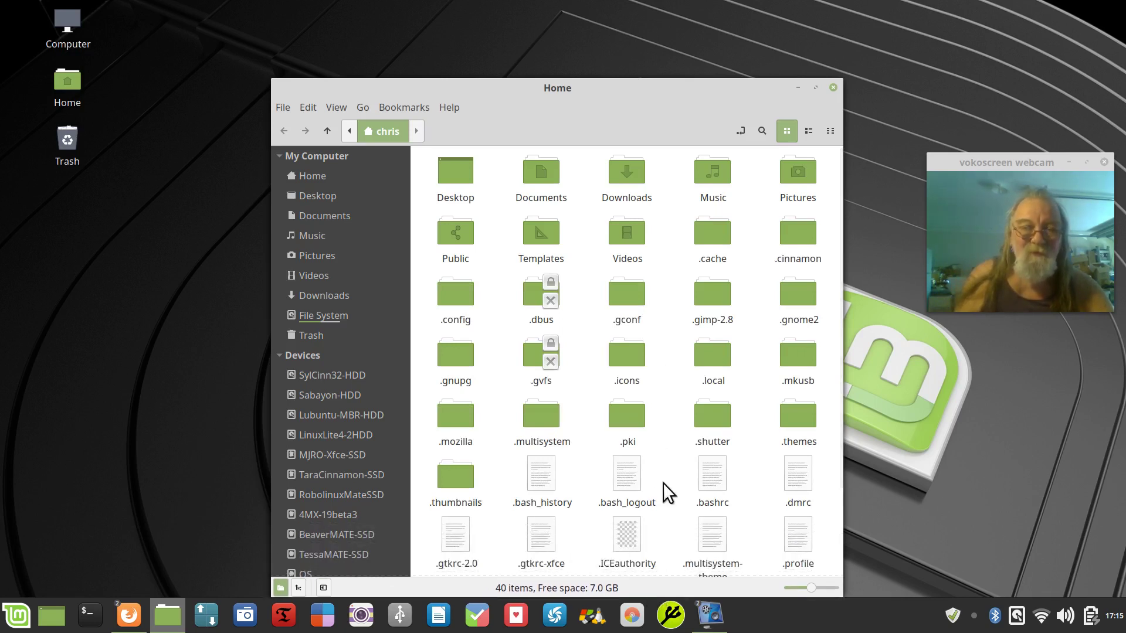
left_click_drag(557, 88, 547, 26)
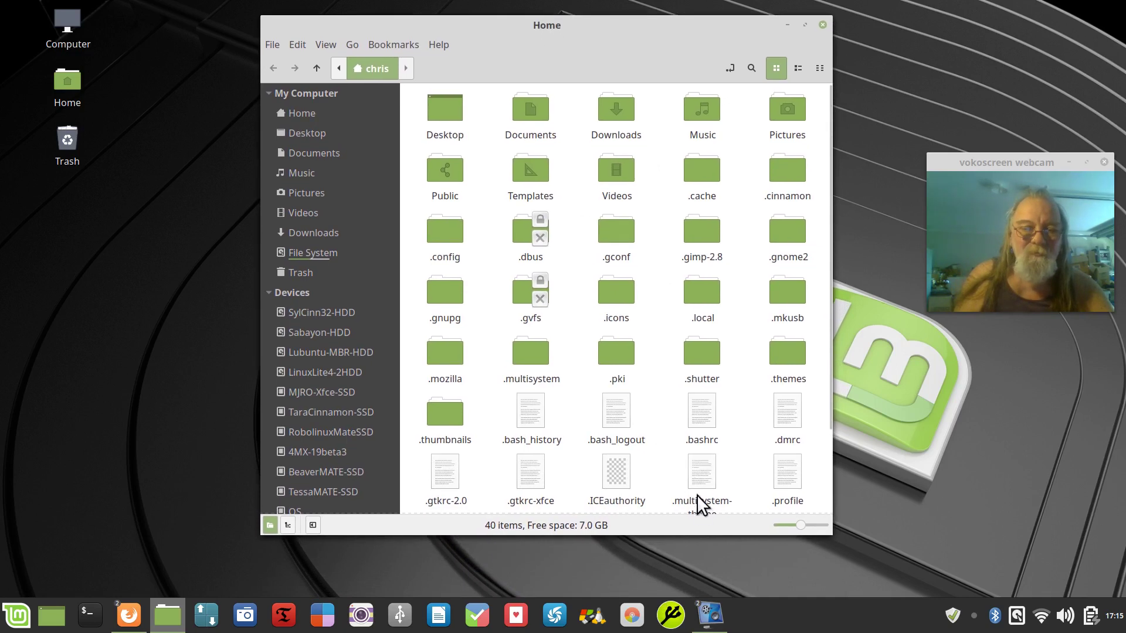
left_click_drag(678, 528, 681, 615)
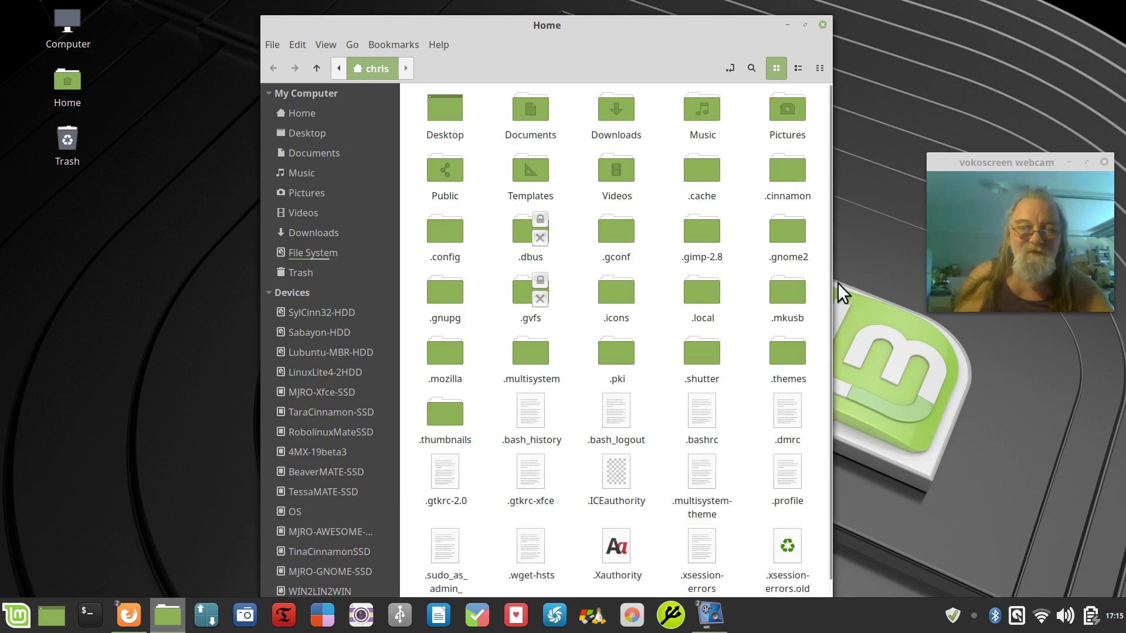
left_click_drag(831, 284, 883, 291)
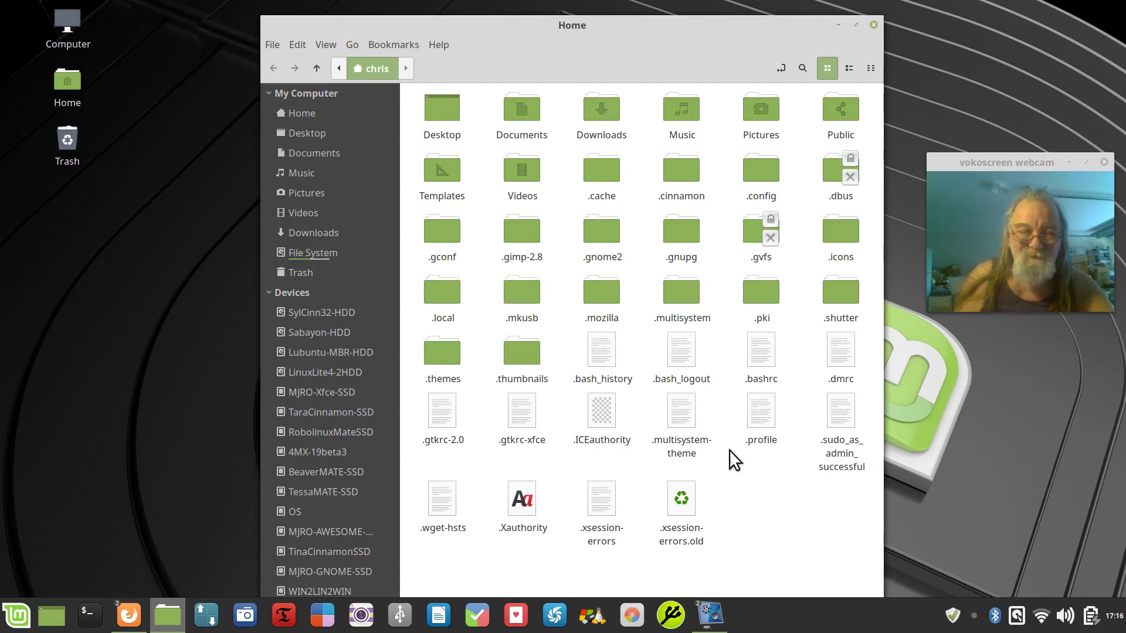
Step: Check the contents of the hidden .themes folder in the home folder, and move that folder to the trash
double_click(449, 354)
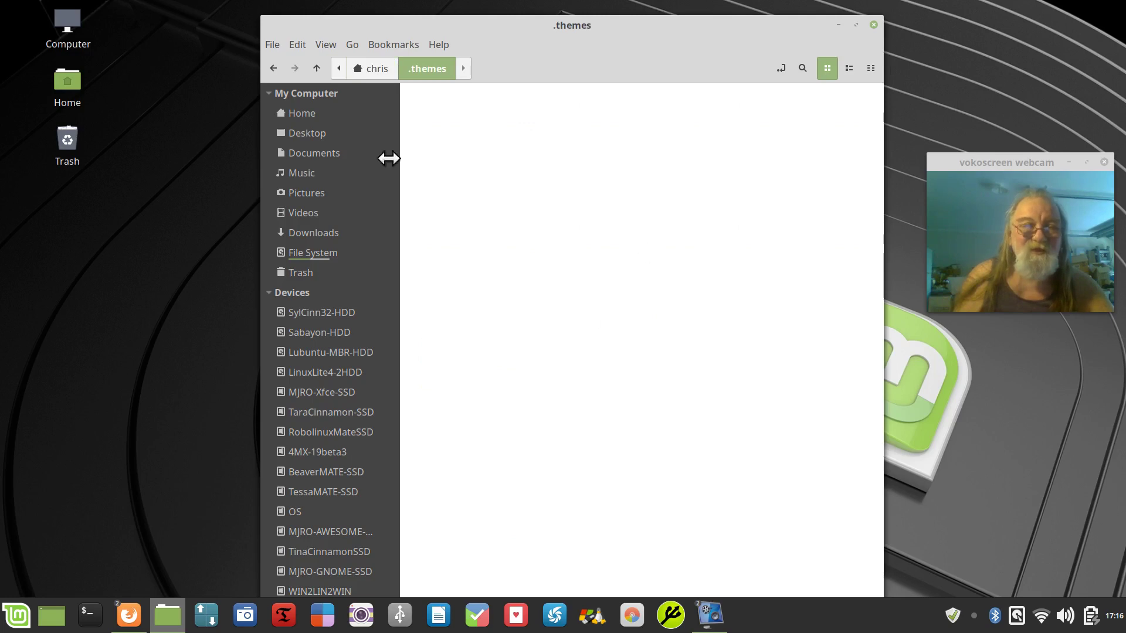
left_click(315, 70)
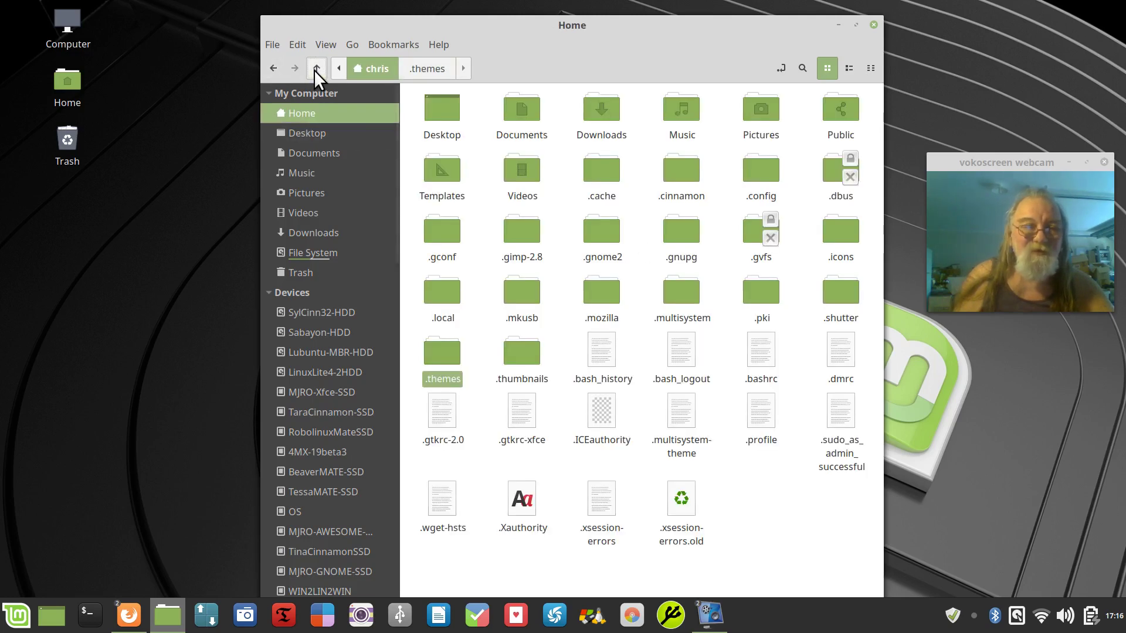
right_click(446, 351)
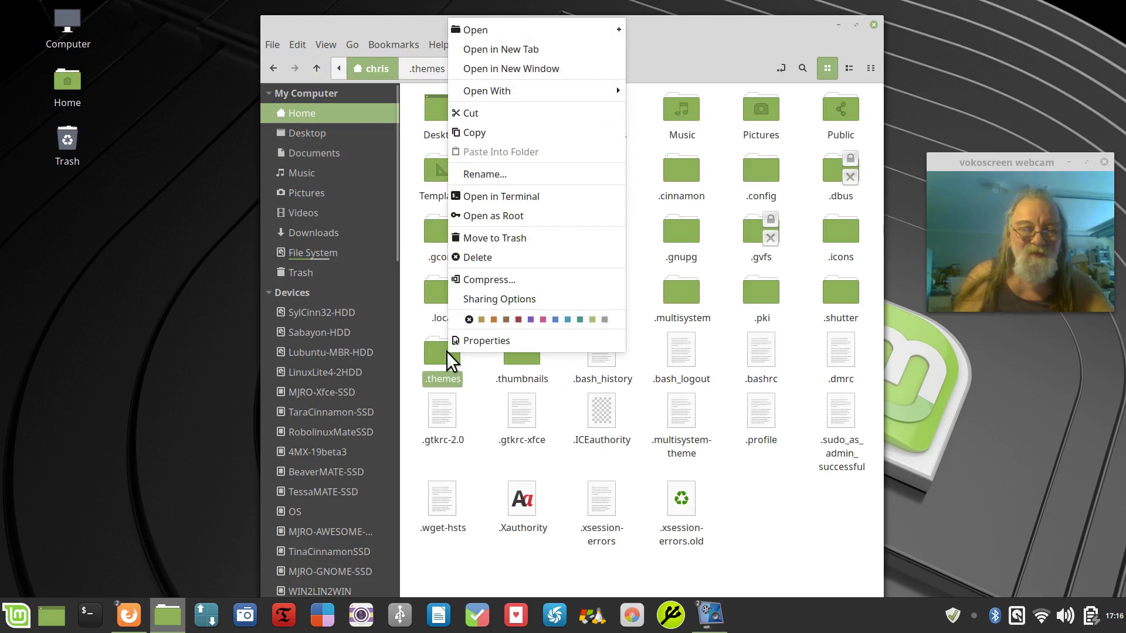
left_click(558, 242)
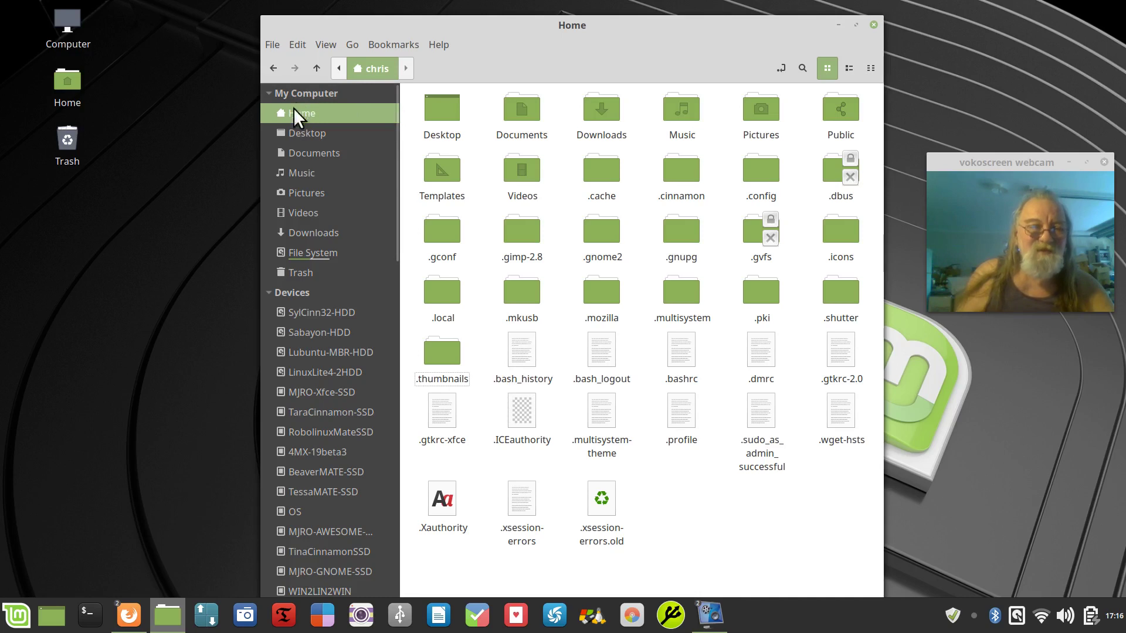
Step: Go to the system-wide themes folder at /usr/share/themes
left_click(315, 250)
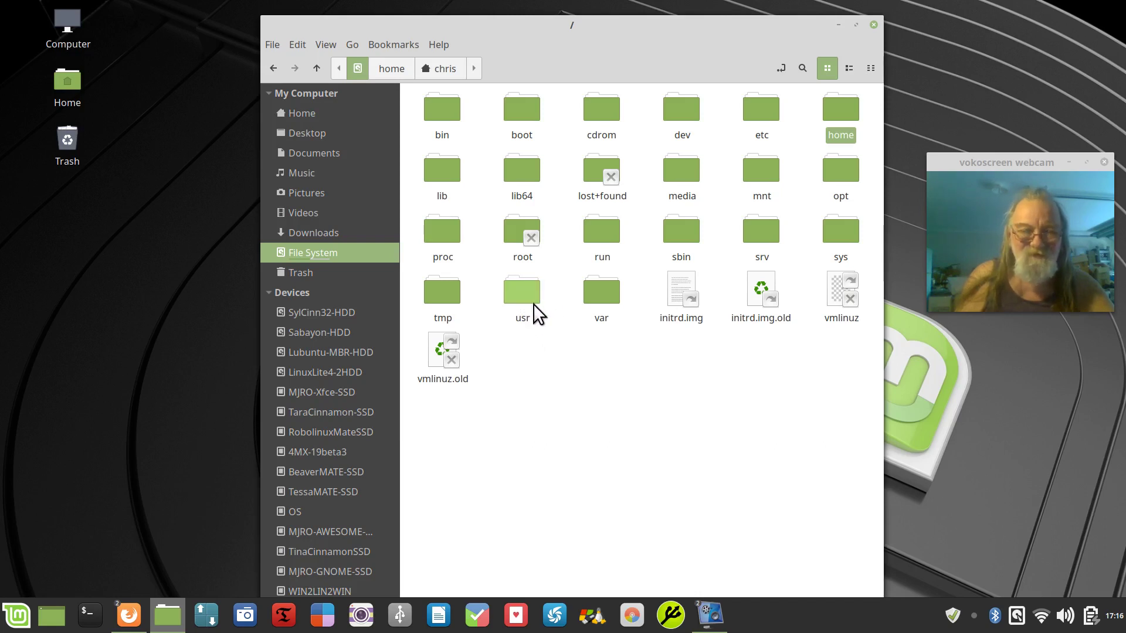
double_click(522, 290)
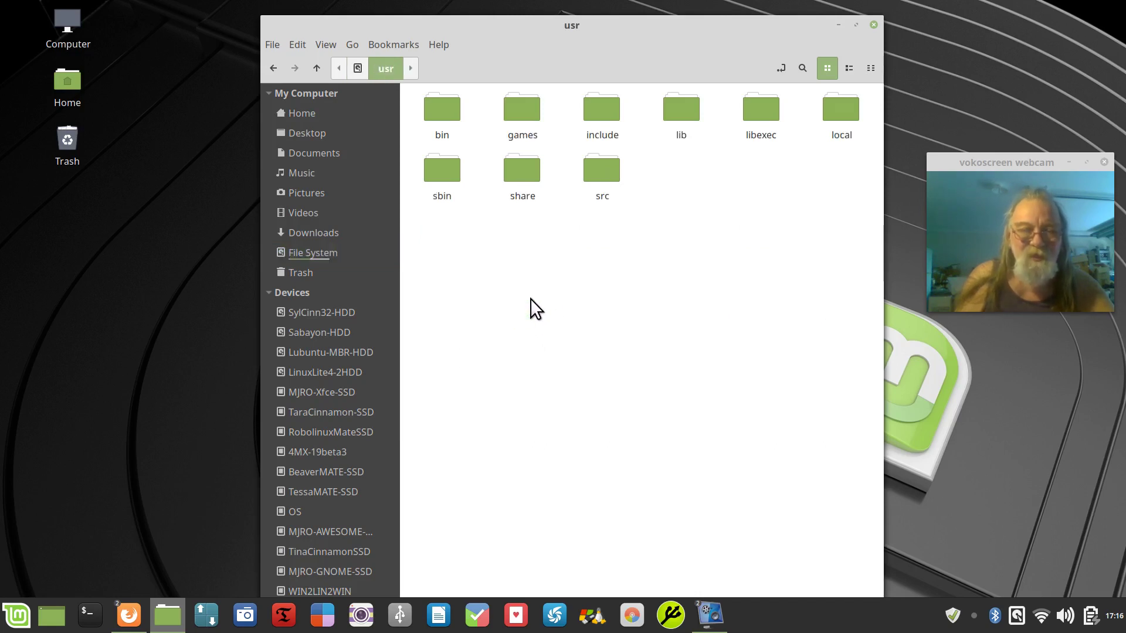
double_click(519, 174)
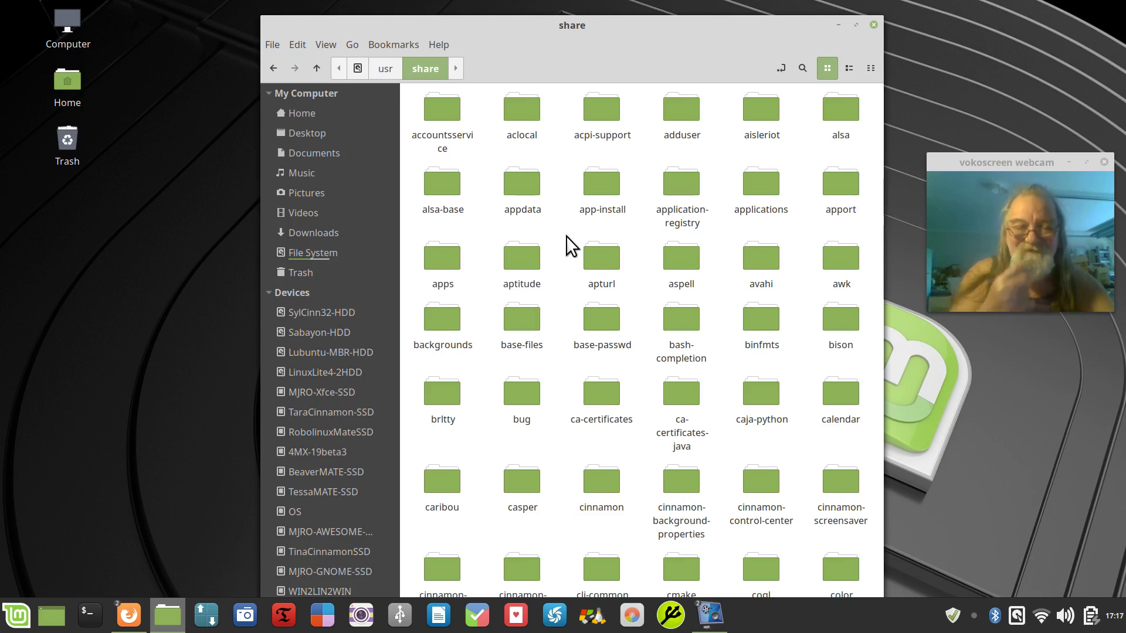
type("the")
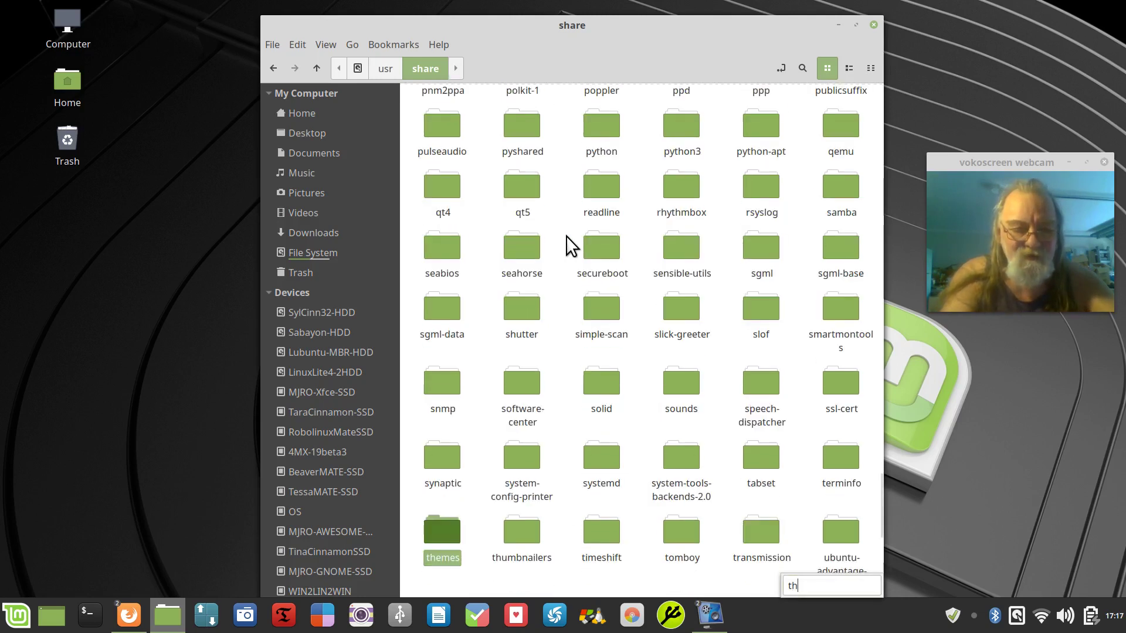
double_click(448, 533)
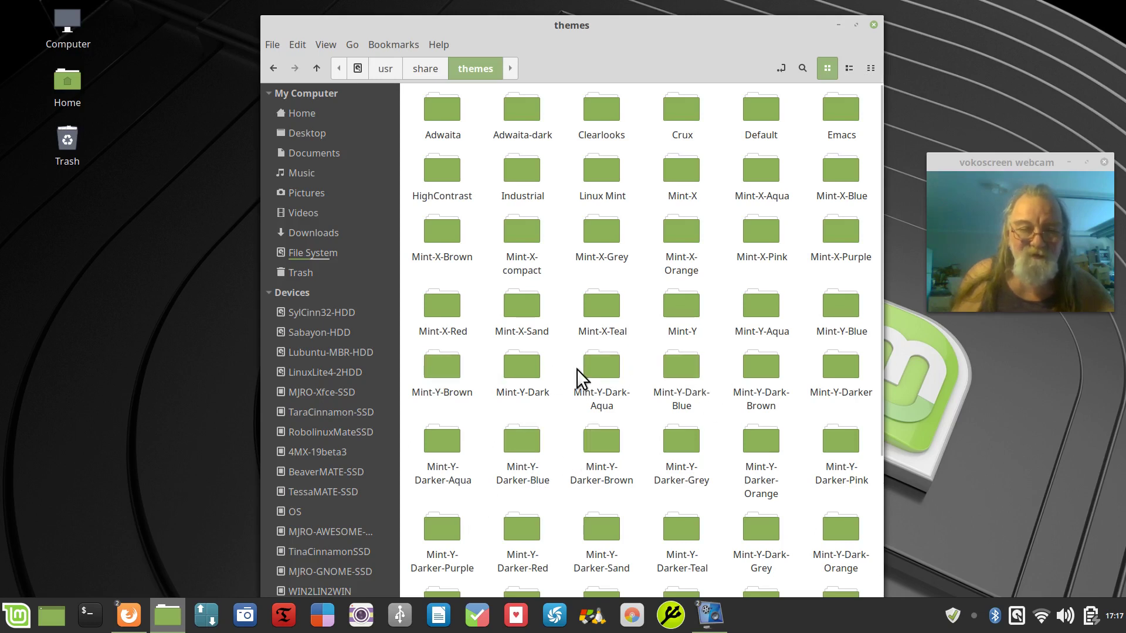
Step: Examine the contents of the Mint-Y-Dark theme folder and its cinnamon subfolder, and return to the themes folder
double_click(529, 368)
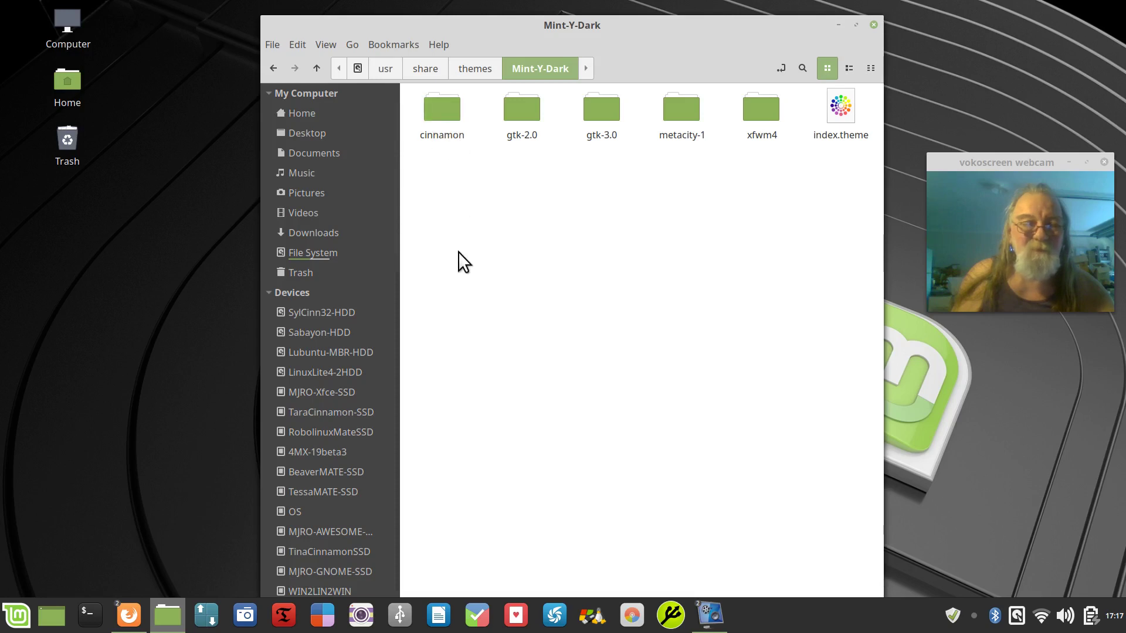
double_click(448, 115)
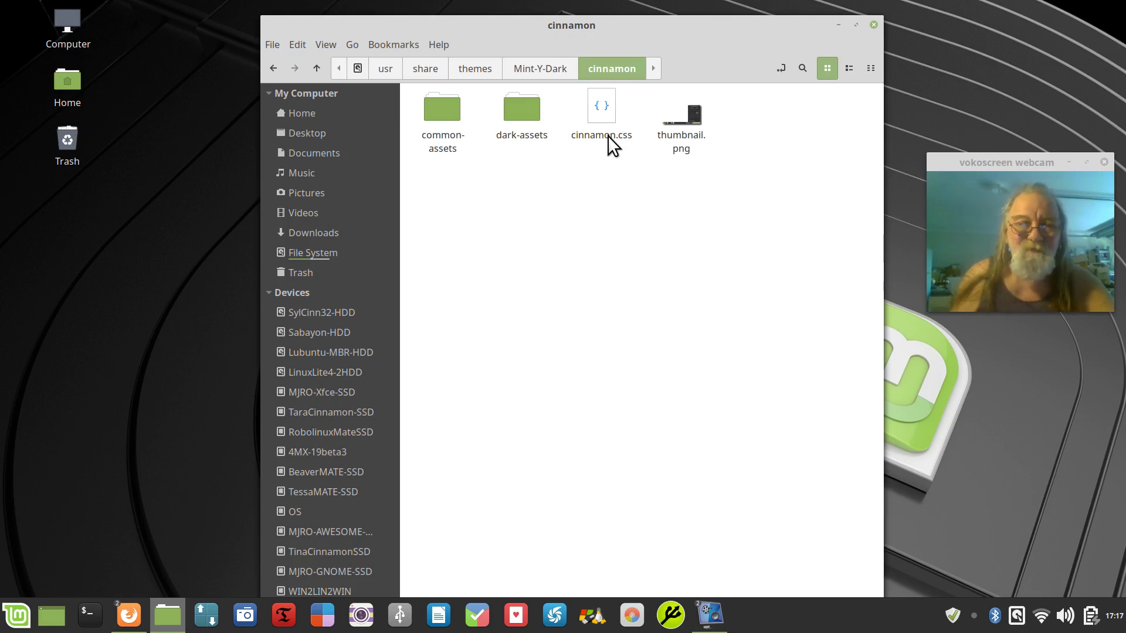
left_click(533, 69)
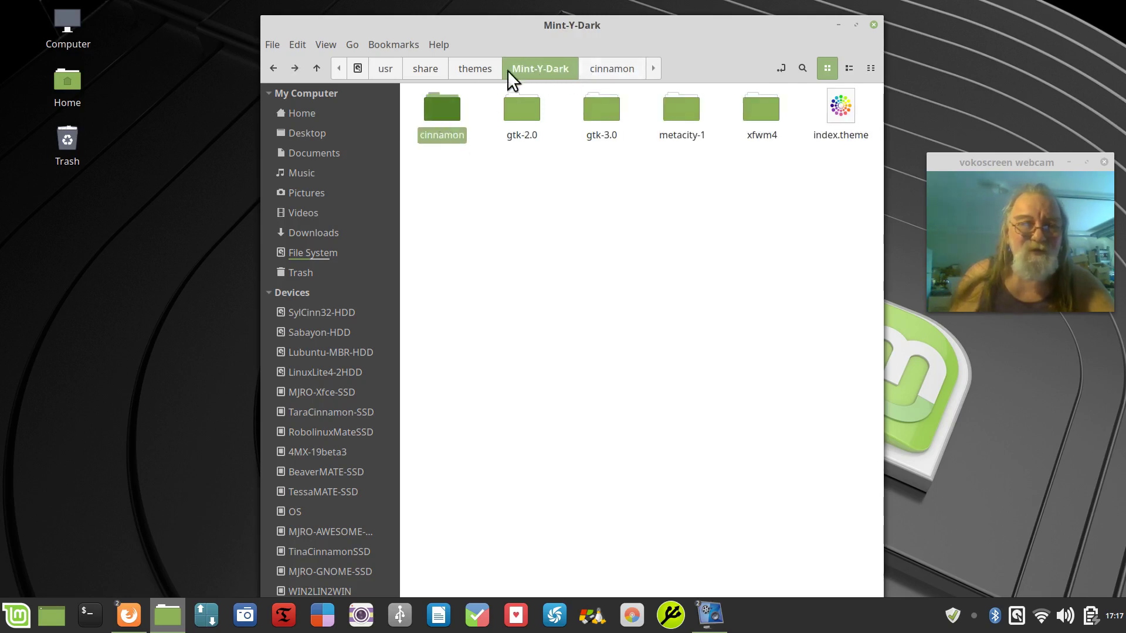
left_click(484, 71)
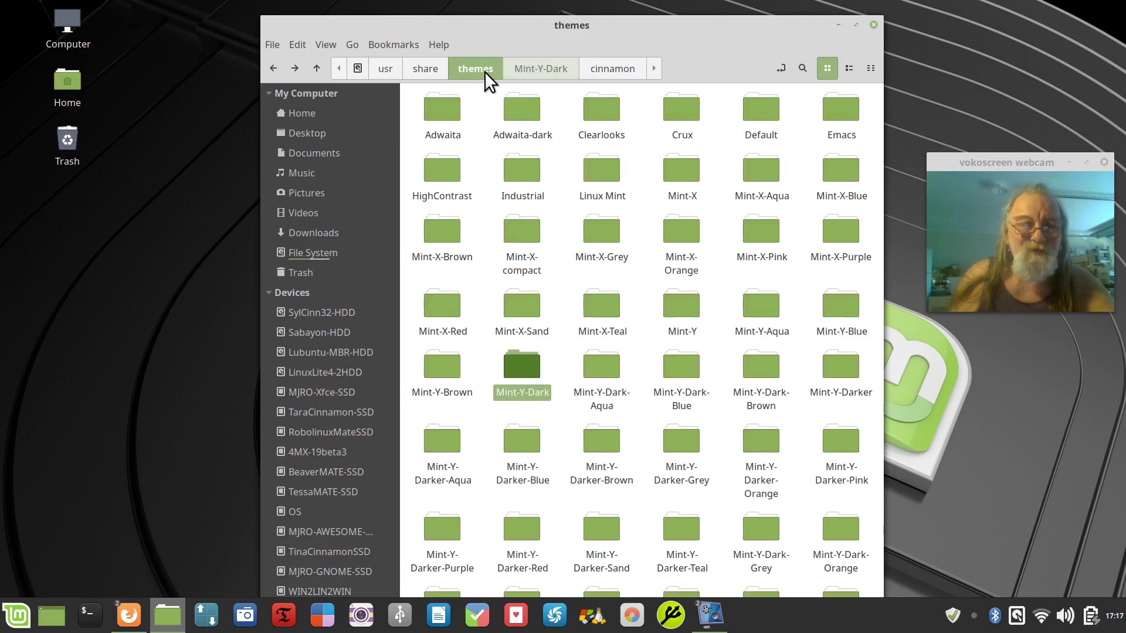
Step: Check the basic properties and the access permissions of the Mint-Y-Dark folder
right_click(519, 365)
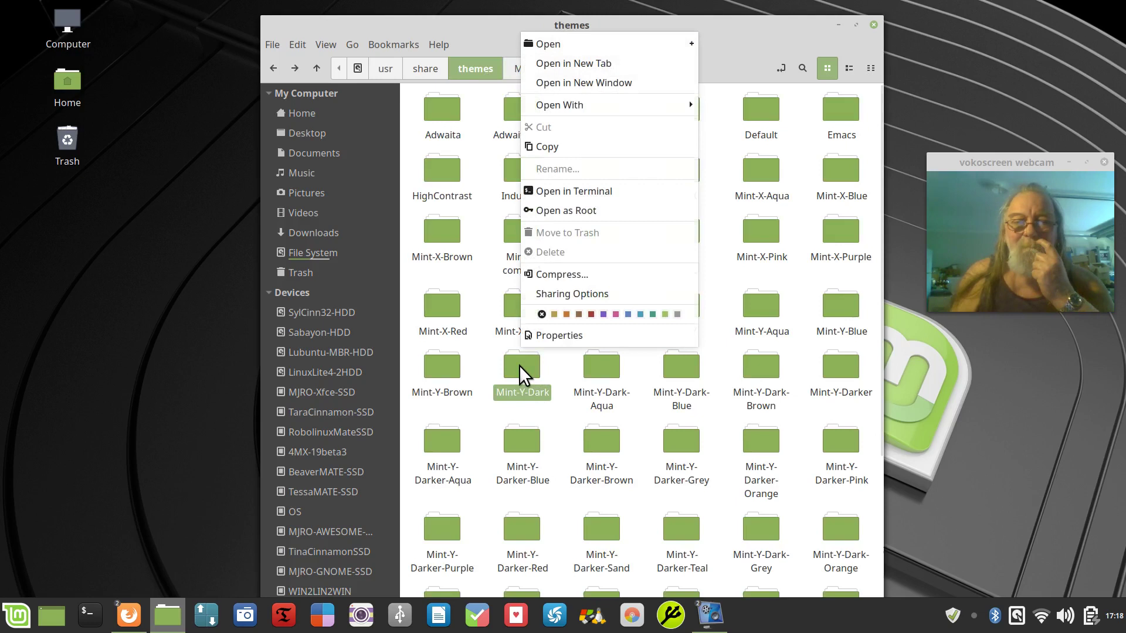
left_click(554, 337)
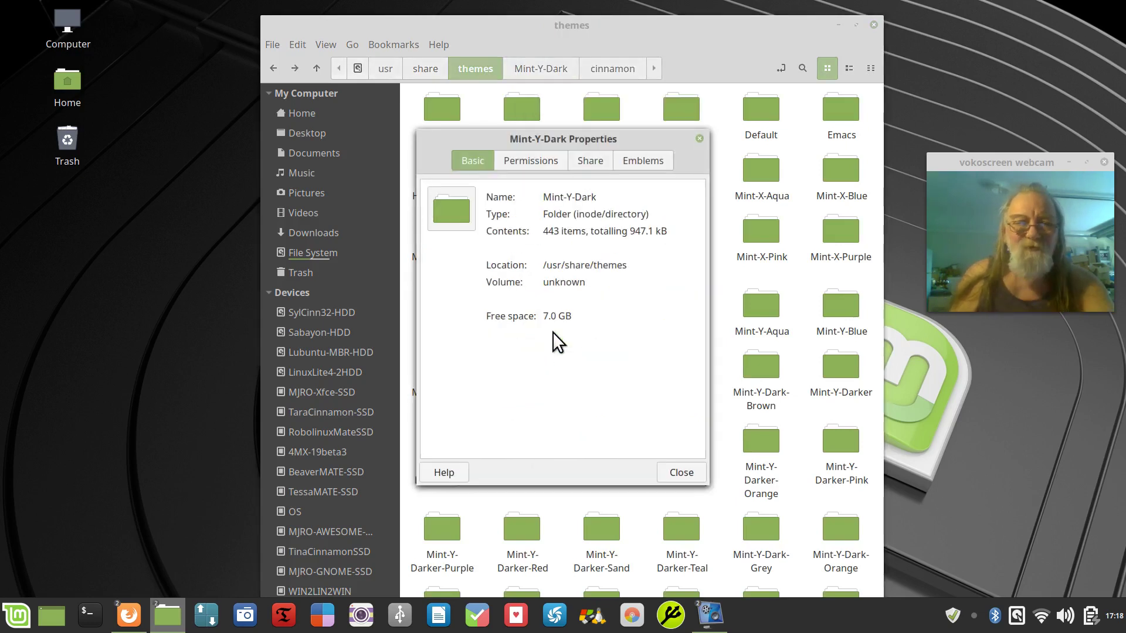
left_click(537, 160)
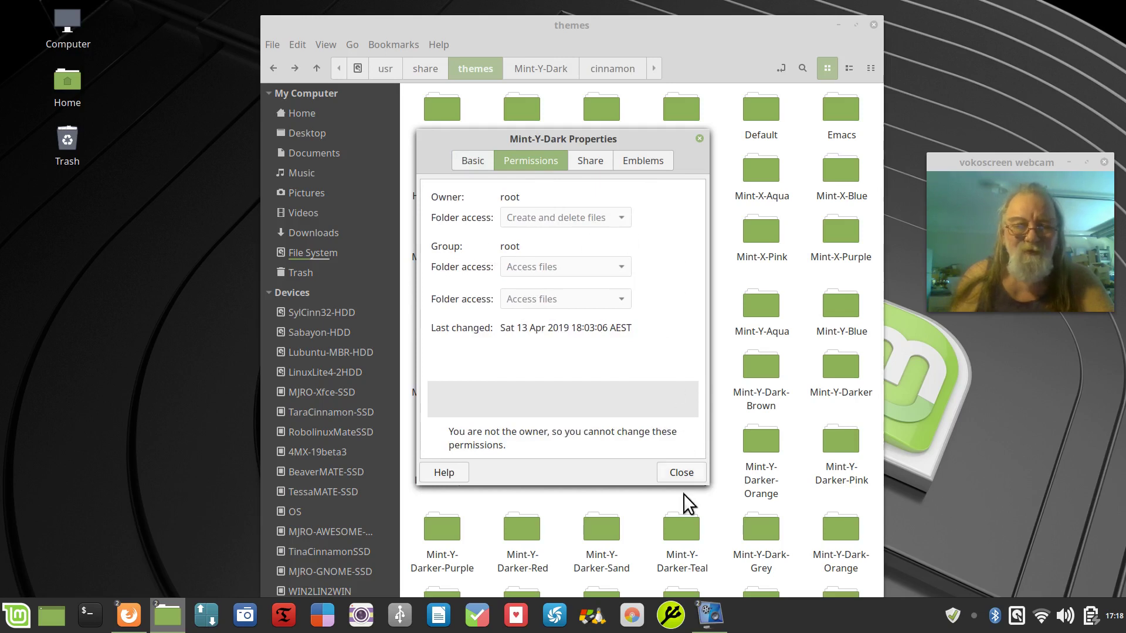
left_click(680, 472)
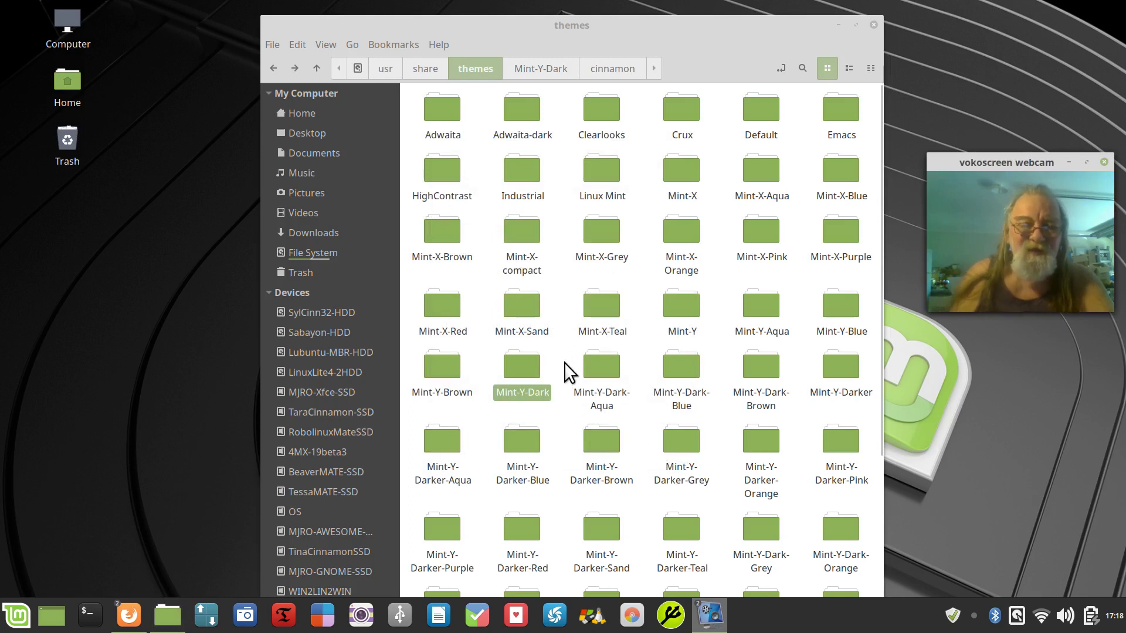
right_click(509, 361)
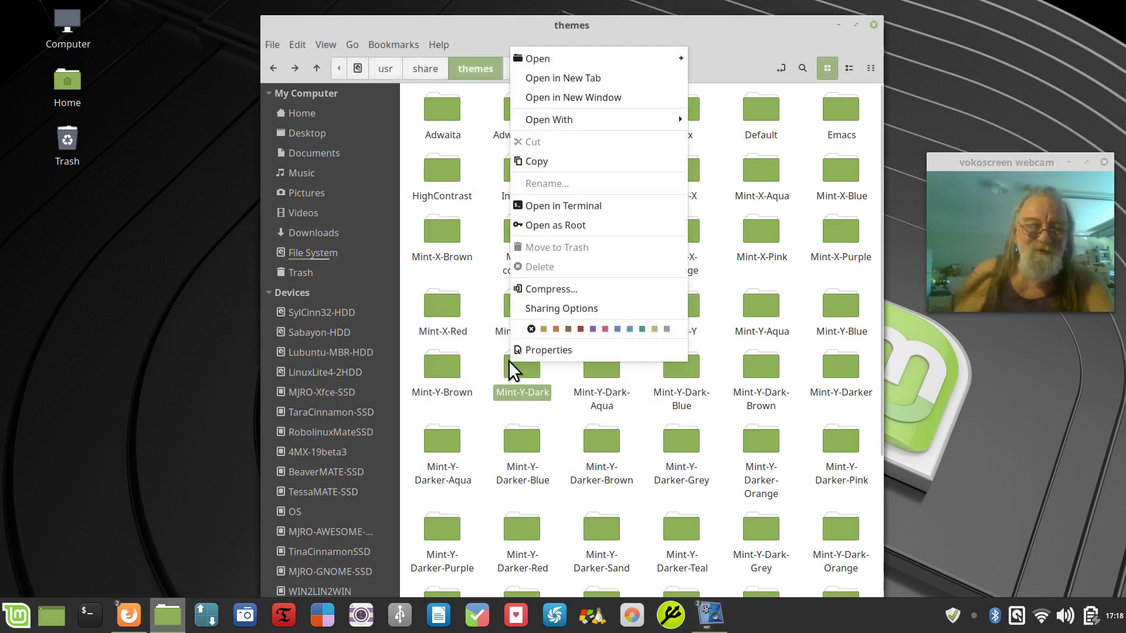
left_click(544, 352)
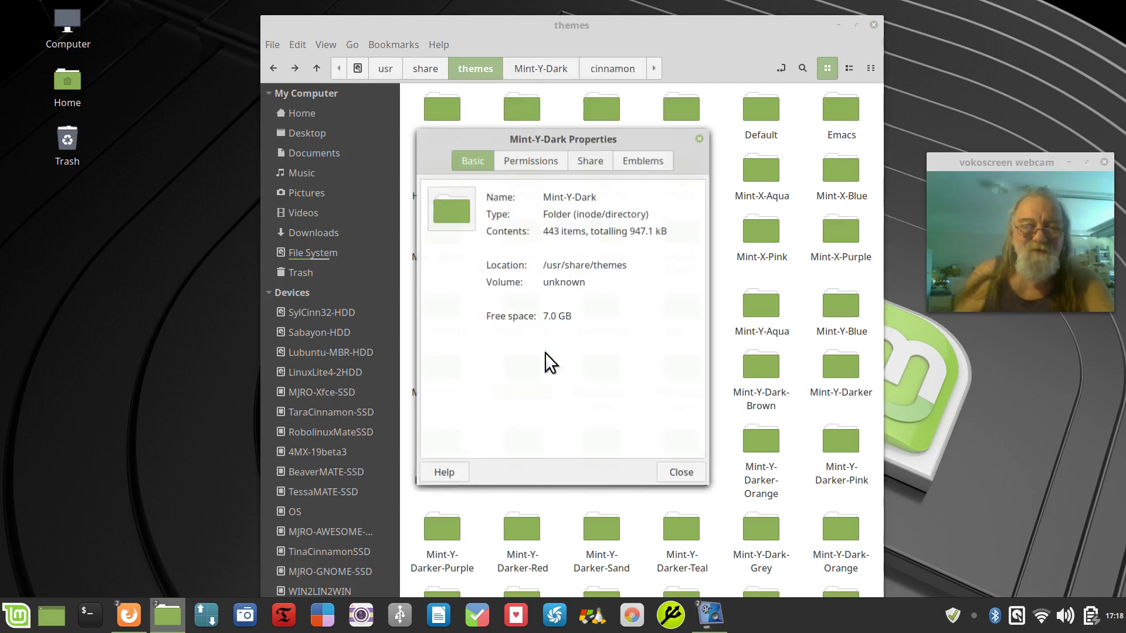
left_click(667, 465)
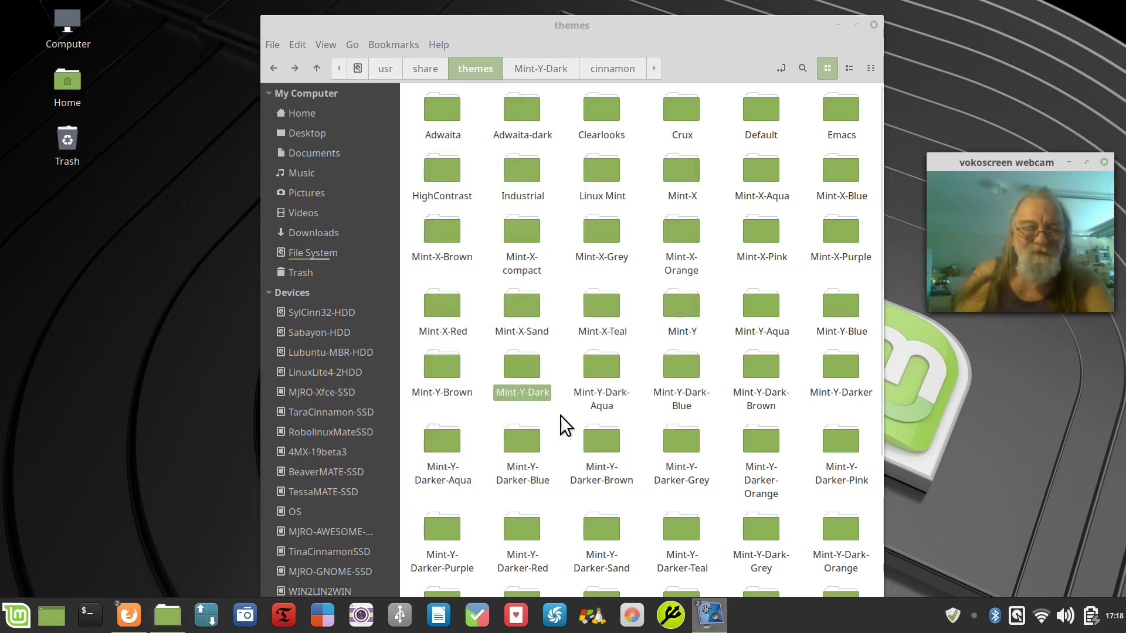
right_click(530, 373)
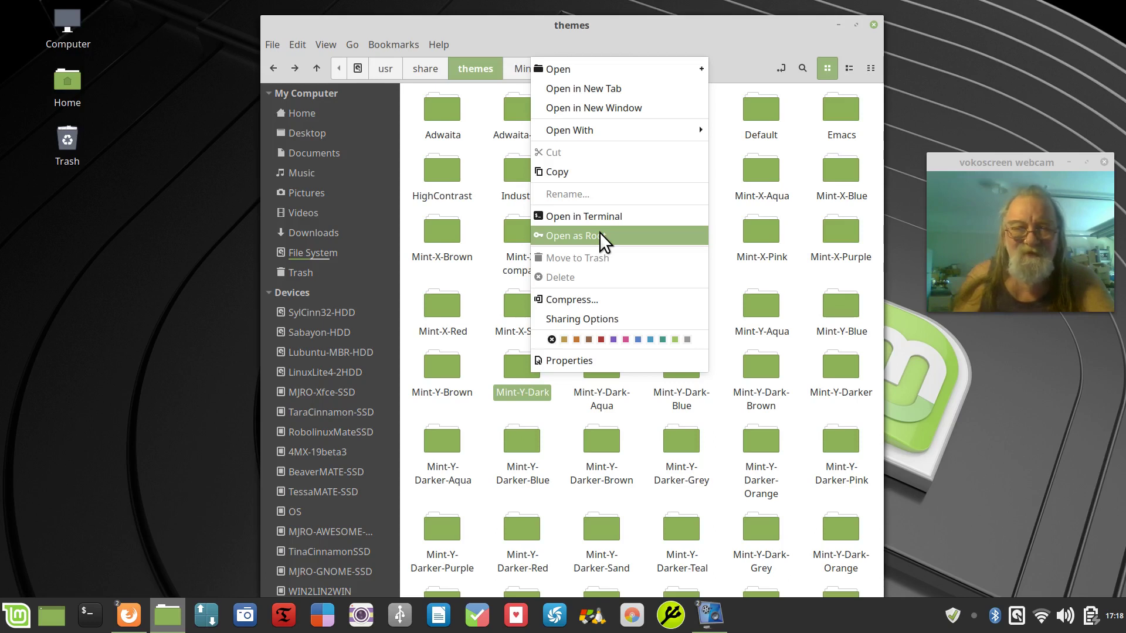
left_click(682, 28)
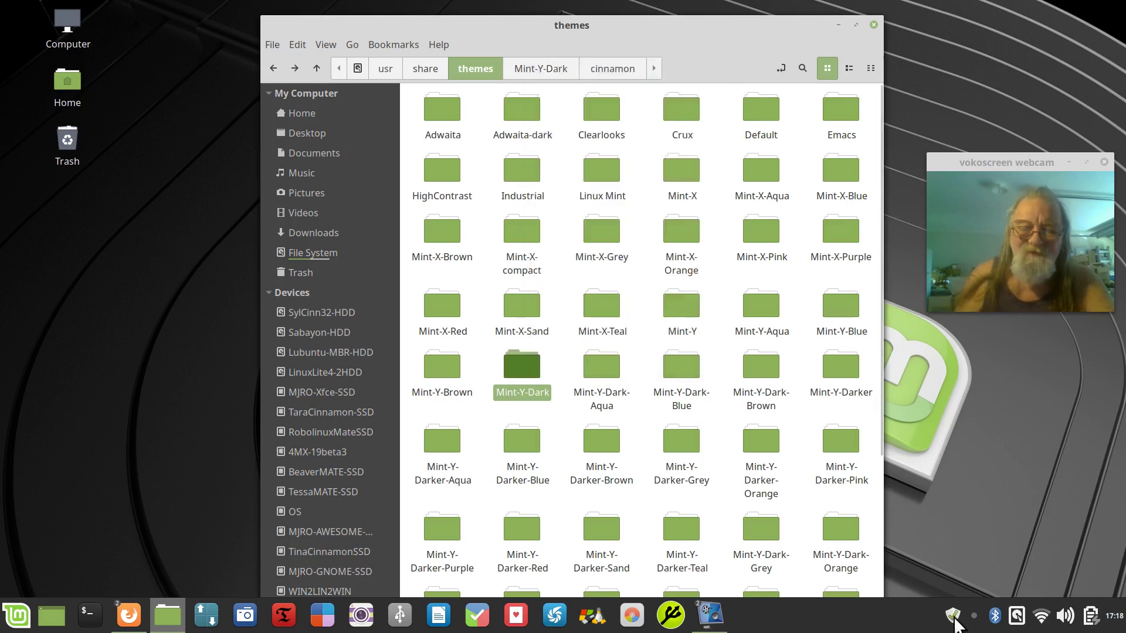
mouse_move(953, 619)
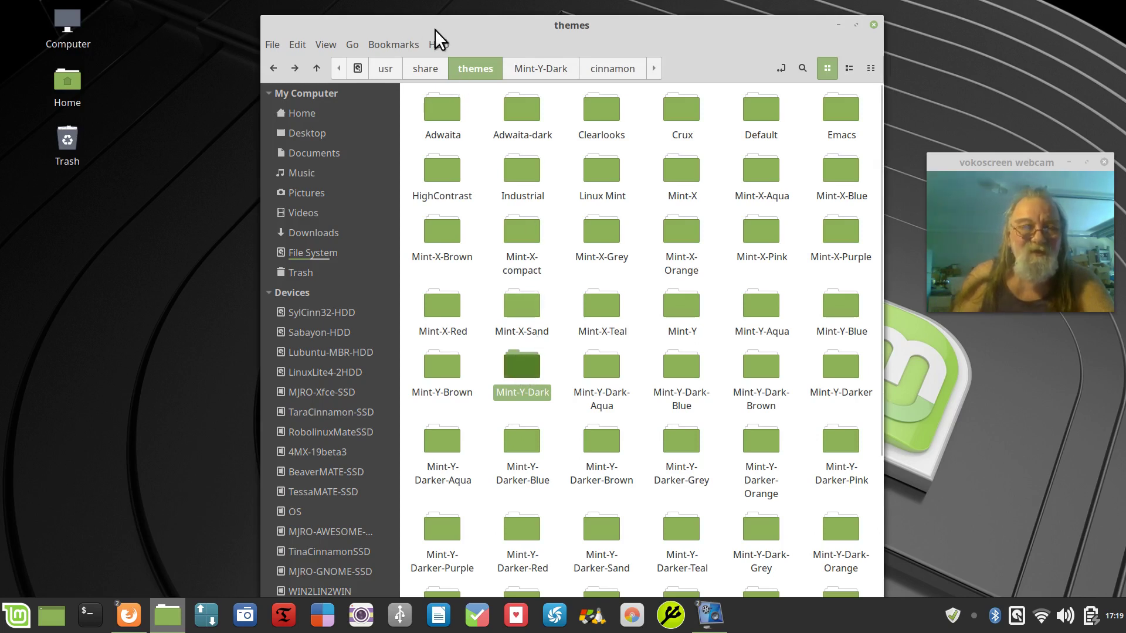
Step: Go back to /usr/share and open its themes folder as root, authenticating with the account password
left_click(425, 69)
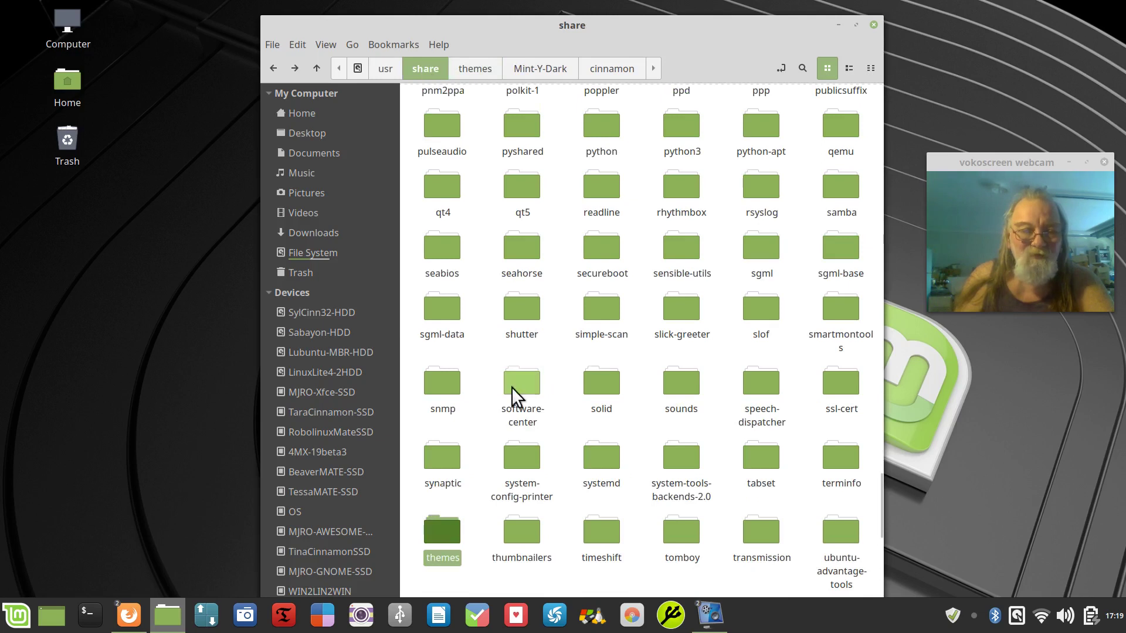
right_click(441, 531)
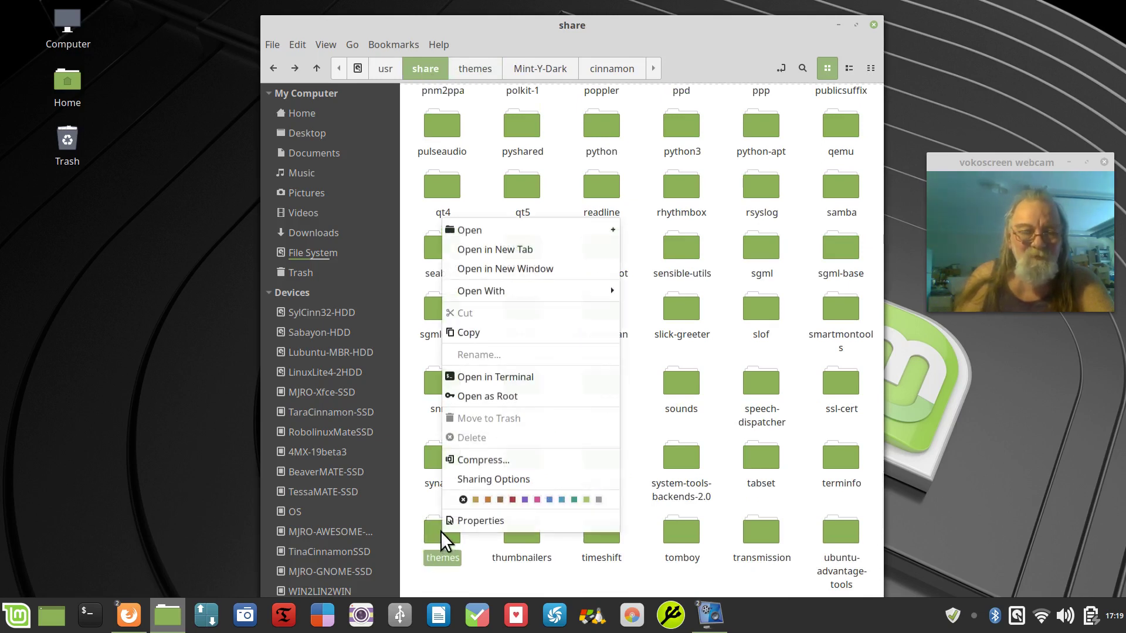
left_click(521, 396)
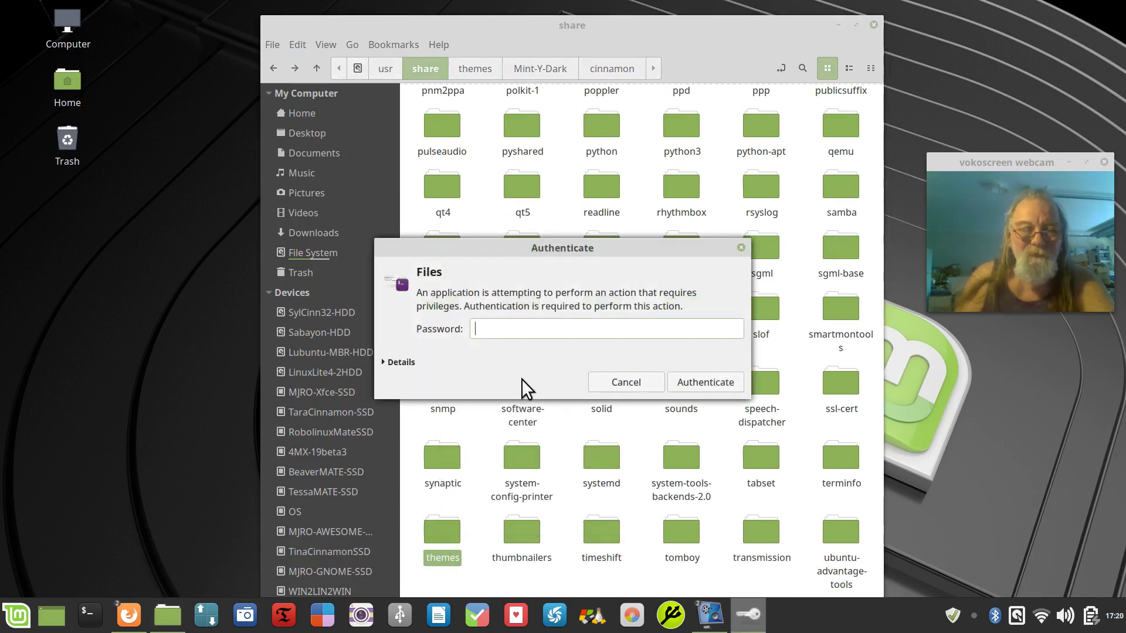
type("••••")
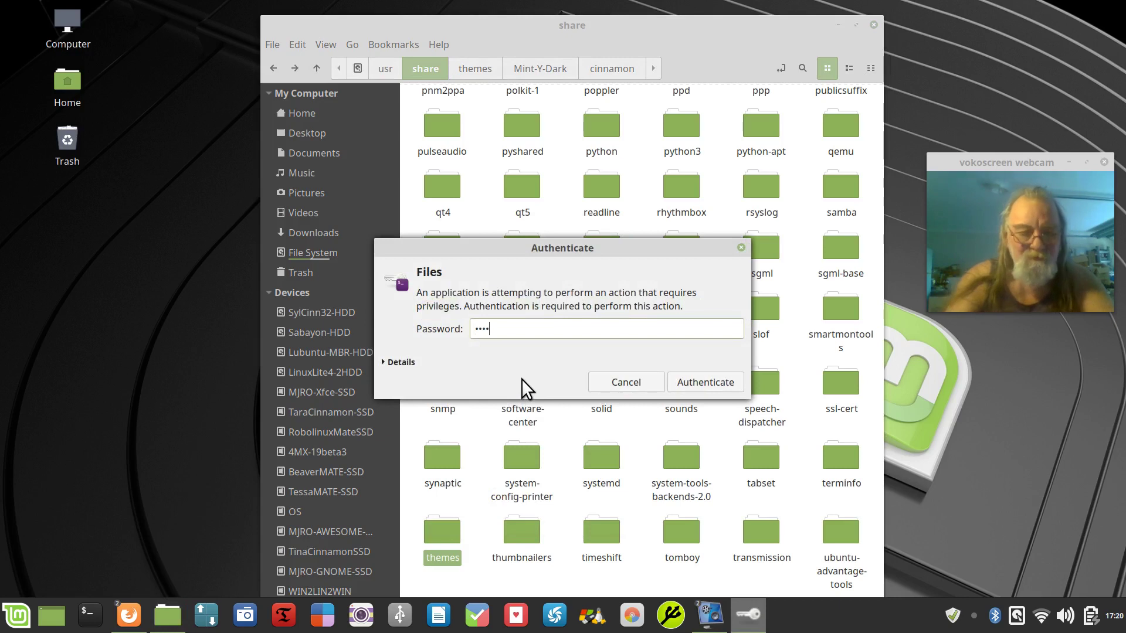
type("•••••")
key("Return")
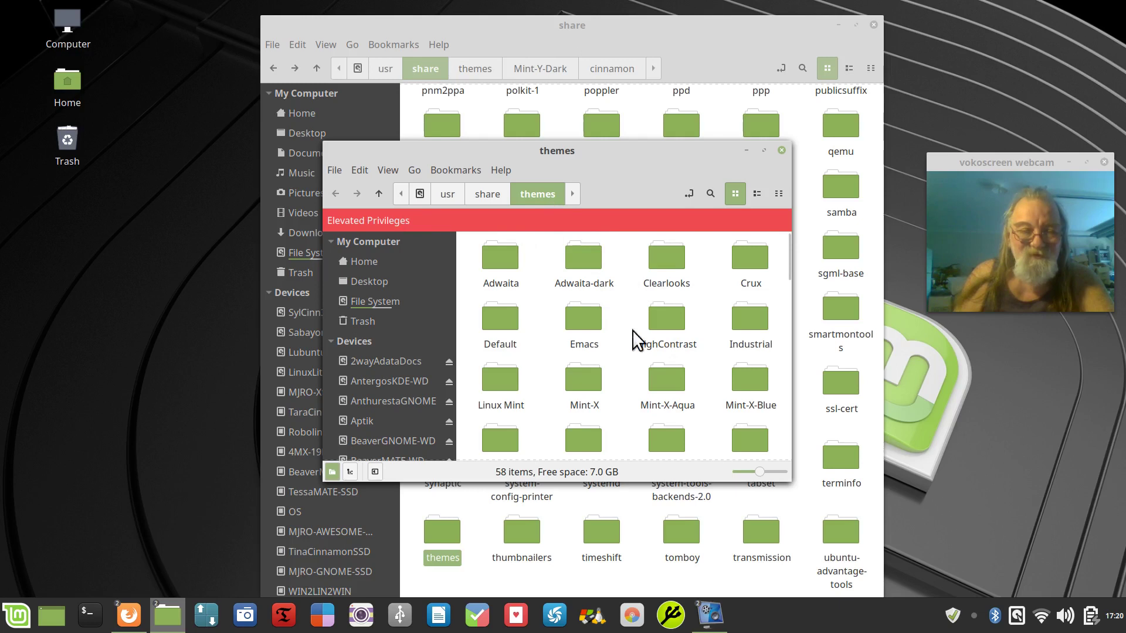
Step: Select the Mint-Y-Dark folder in the elevated themes window, and move that window lower to uncover the share window's title bar
scroll(631, 351, "down", 3)
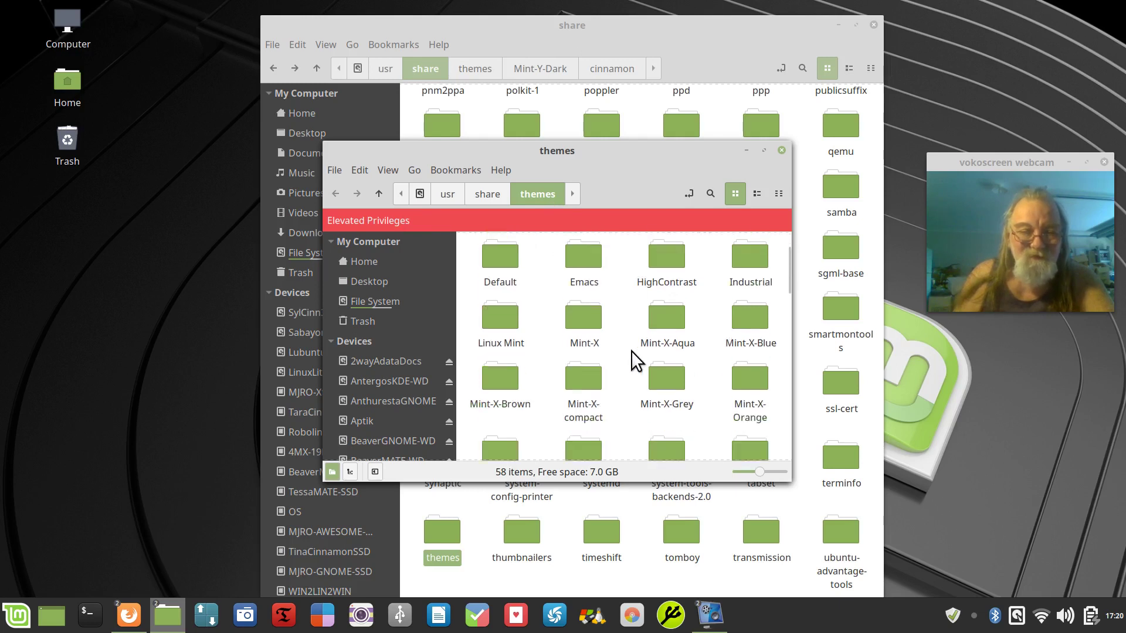
scroll(631, 351, "down", 2)
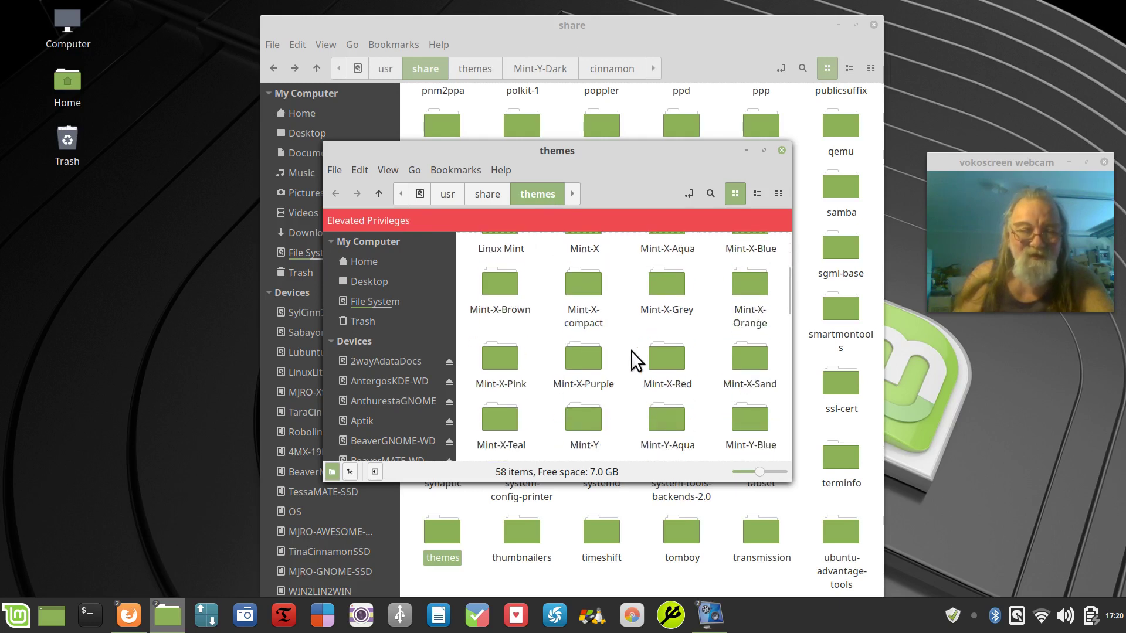
scroll(631, 350, "down", 1)
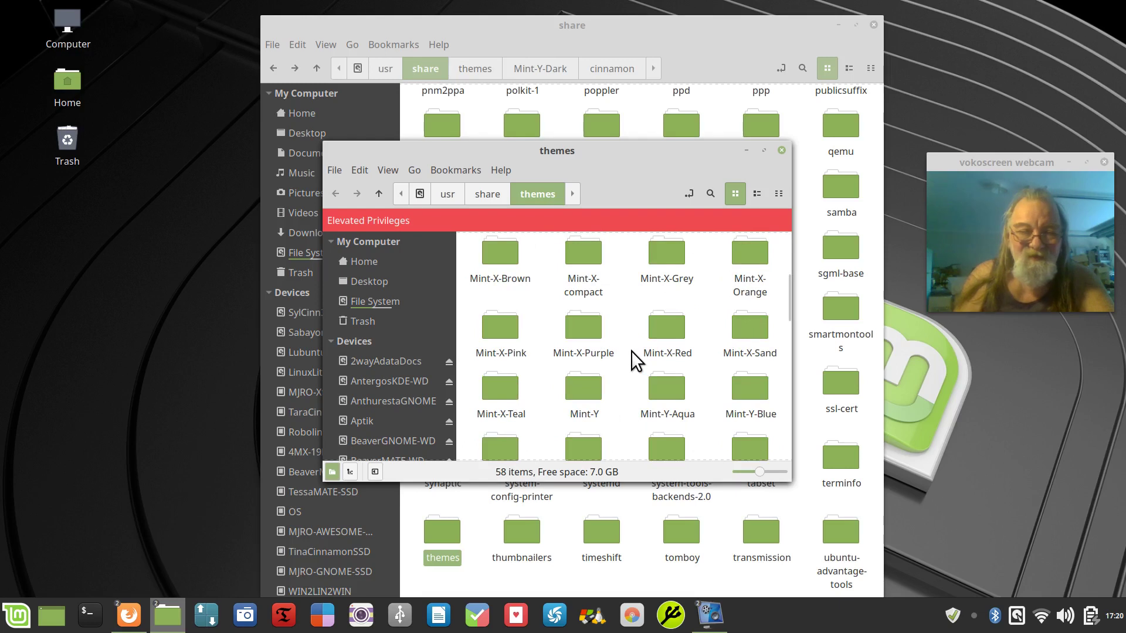
scroll(631, 350, "down", 2)
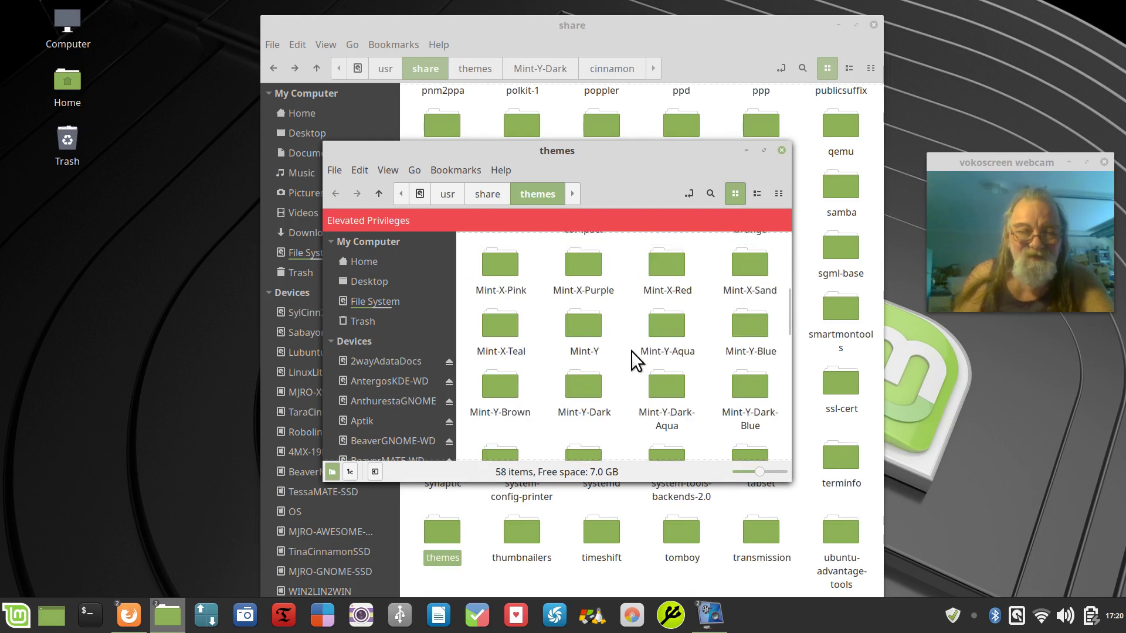
left_click(578, 384)
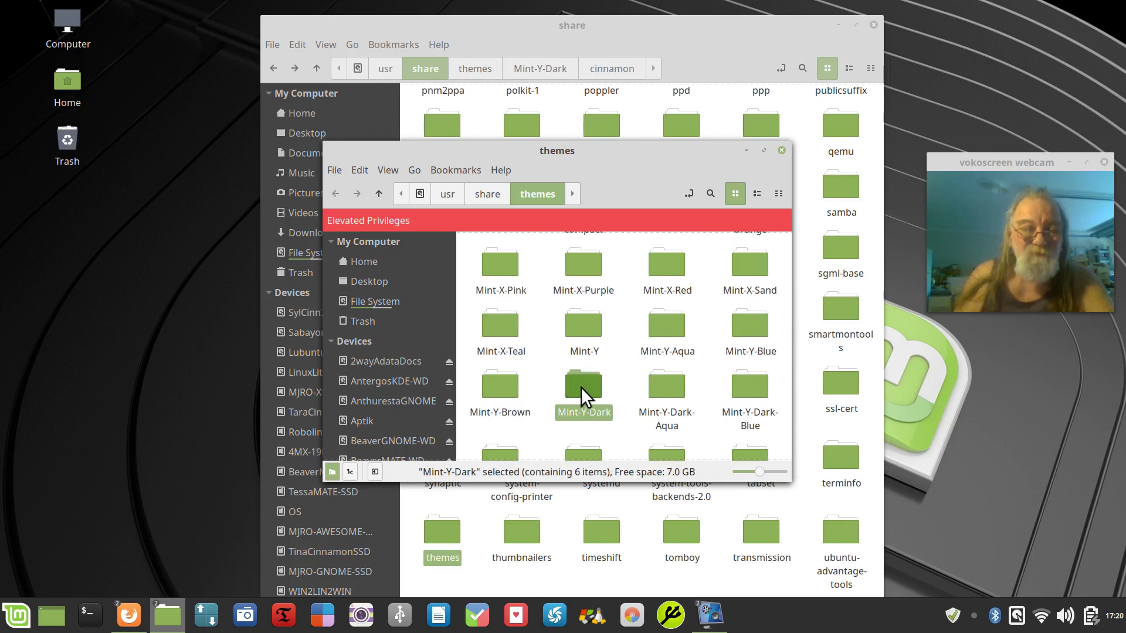
left_click_drag(575, 151, 711, 224)
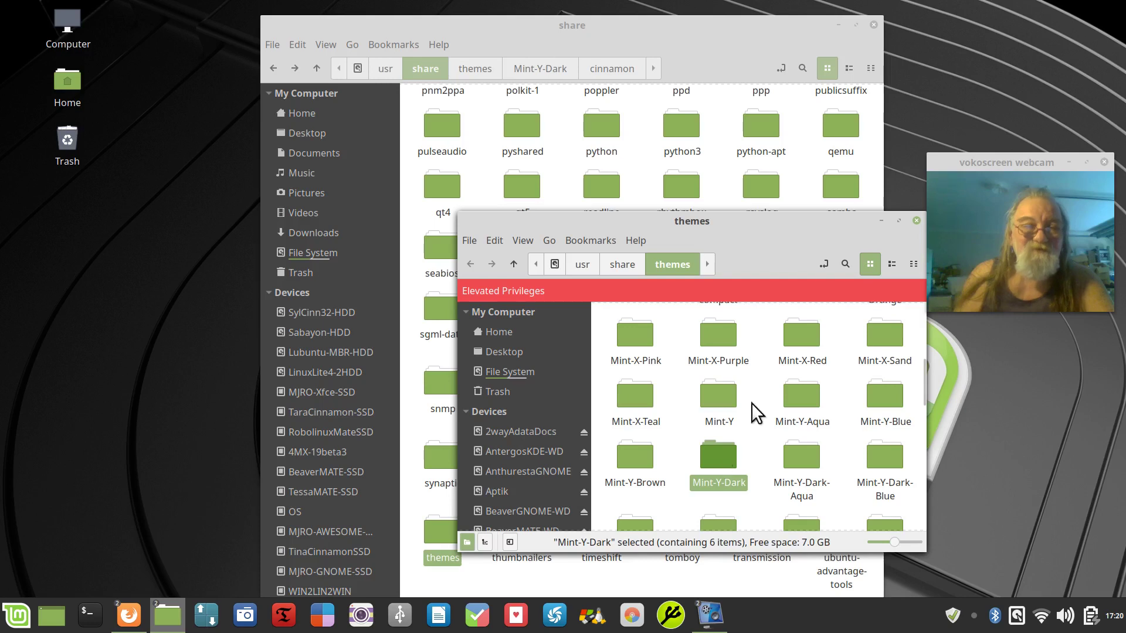
left_click(445, 25)
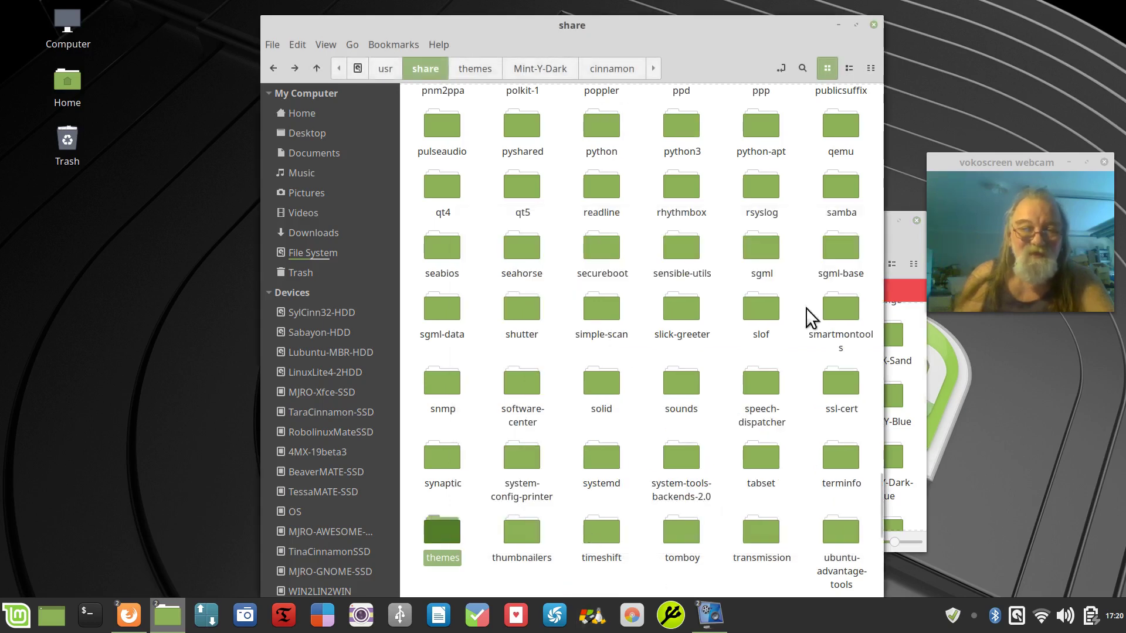
double_click(892, 218)
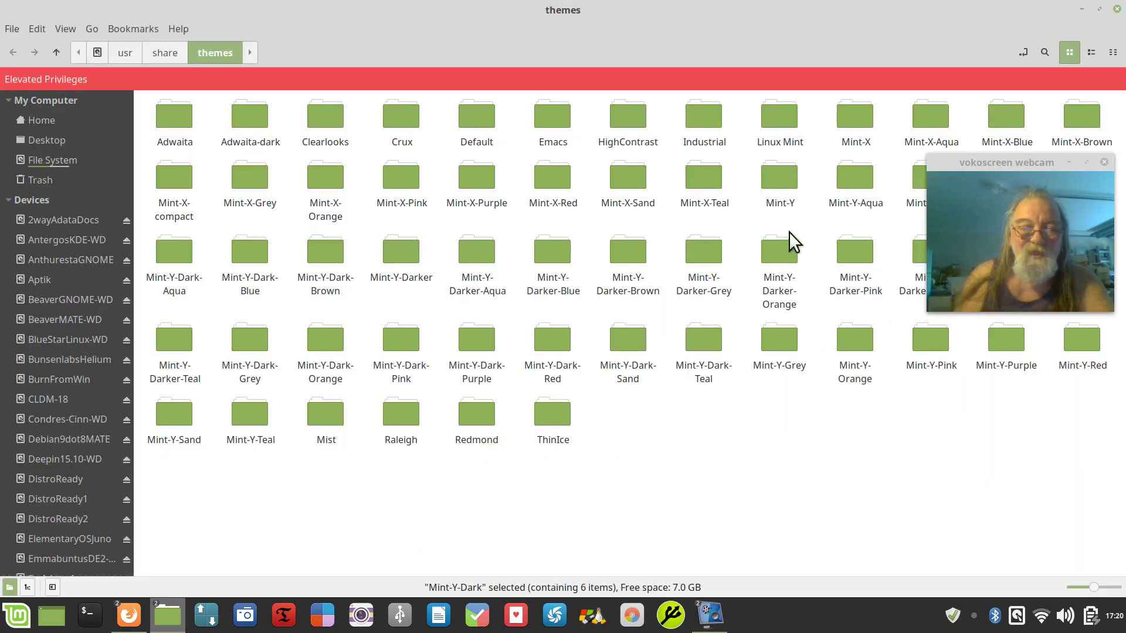
left_click(1099, 9)
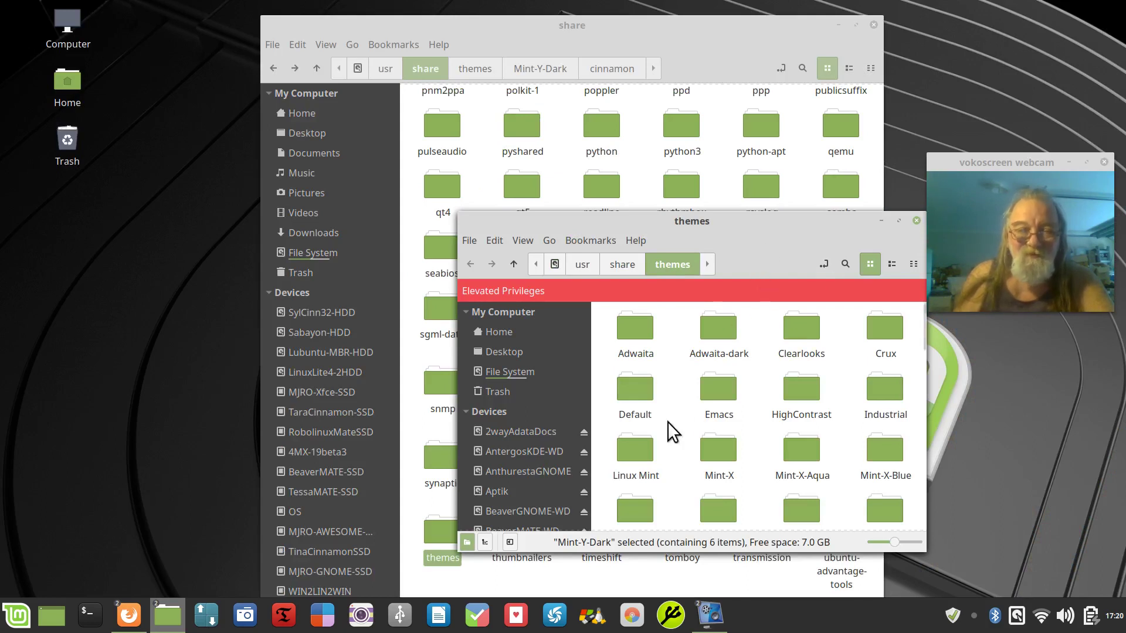
Step: Copy the Mint-Y-Dark folder from the elevated themes window to the clipboard
scroll(752, 435, "down", 2)
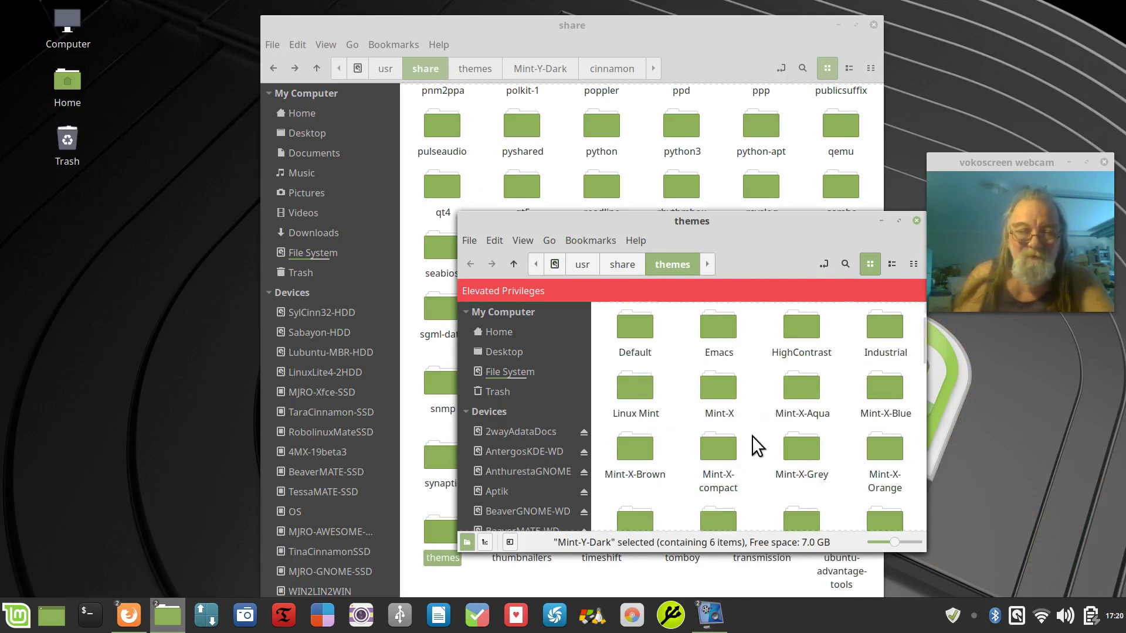
scroll(752, 435, "down", 2)
scroll(752, 436, "down", 3)
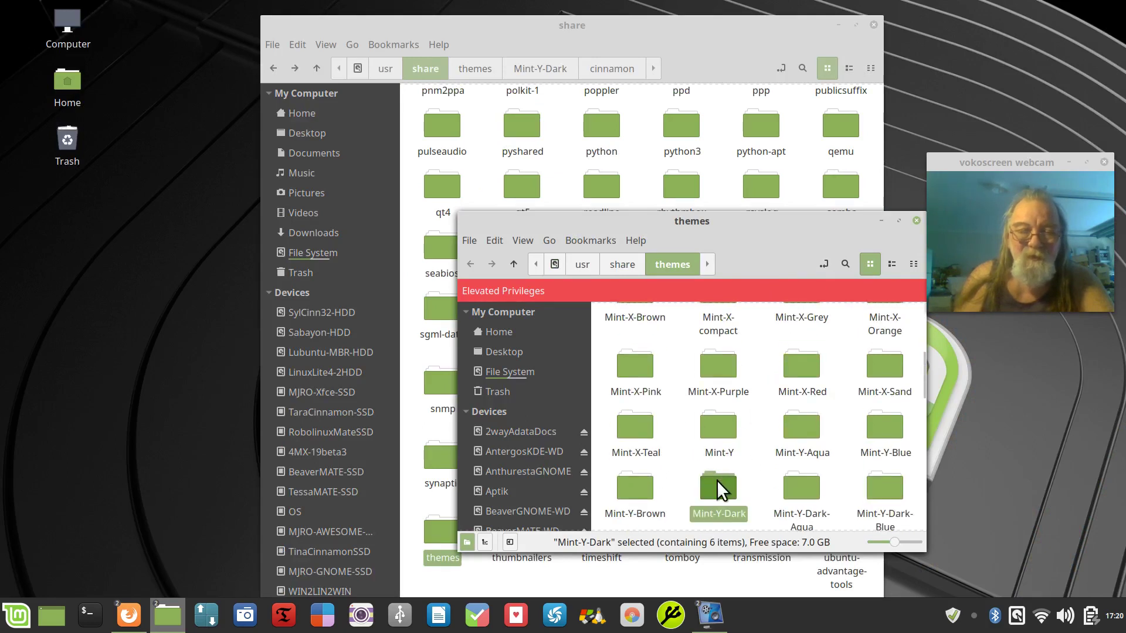
right_click(717, 480)
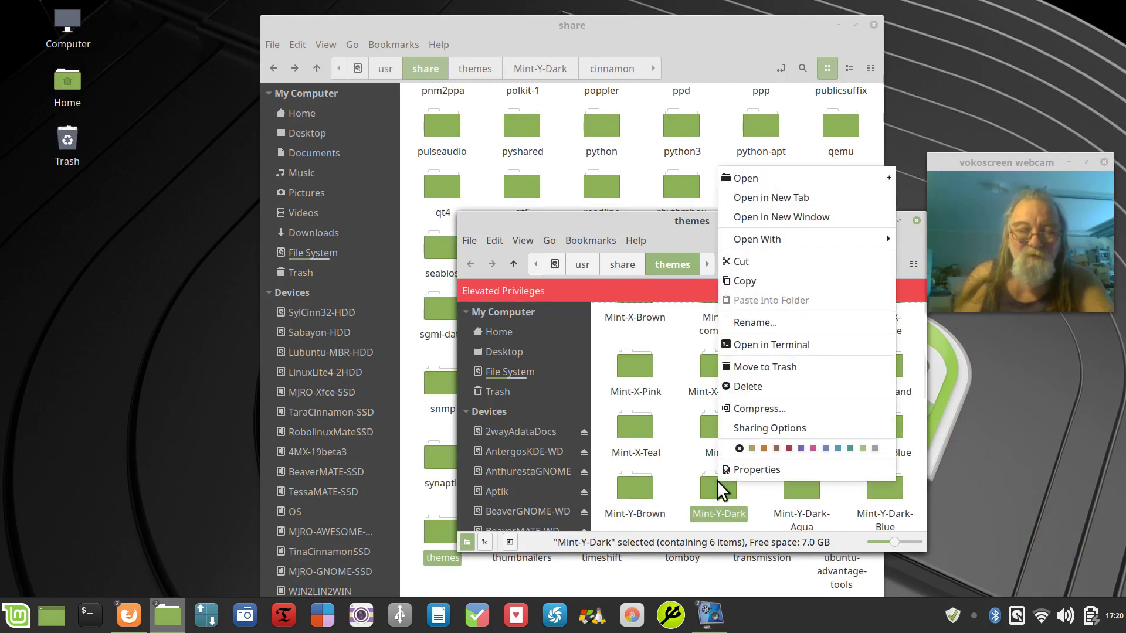
left_click(771, 283)
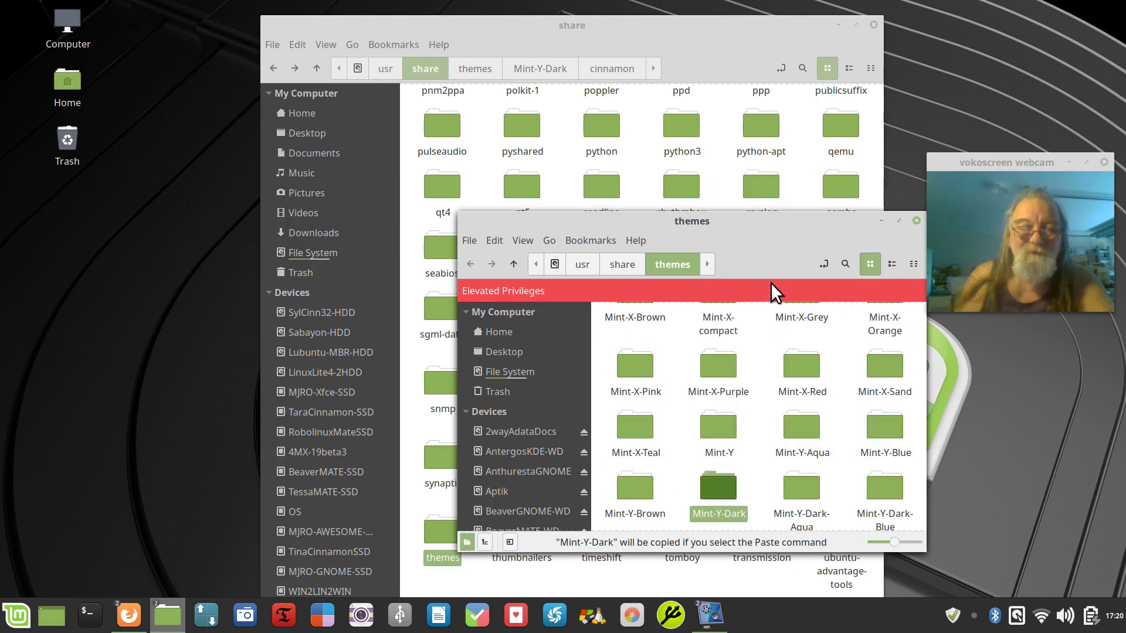
Step: In the regular file window, create a folder named .themes in the home folder and open it
left_click(430, 25)
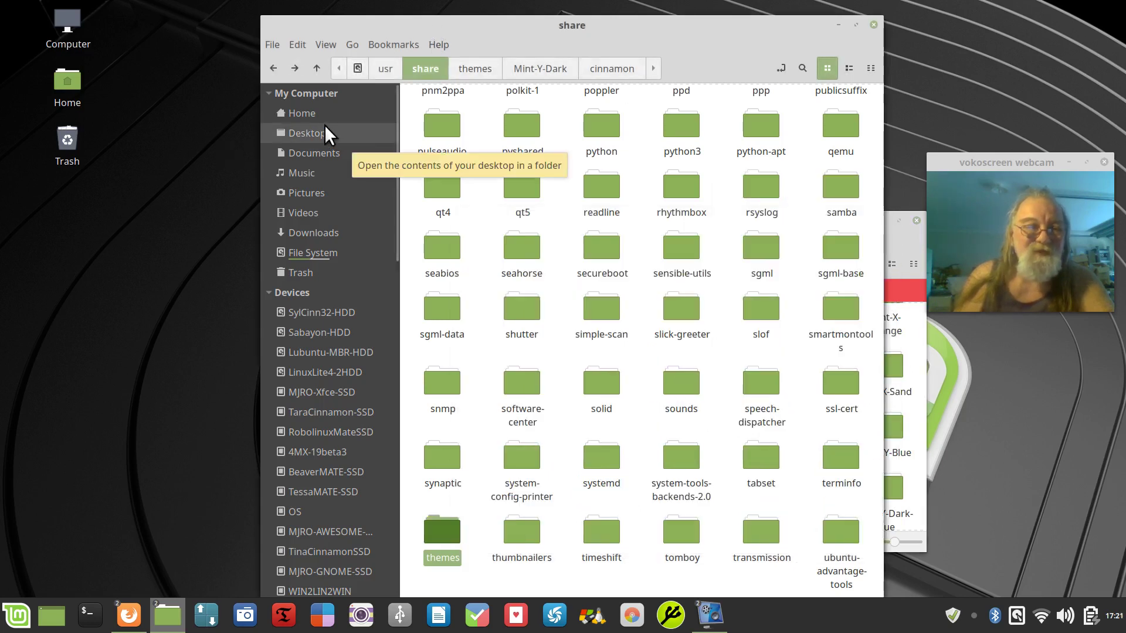
left_click(300, 112)
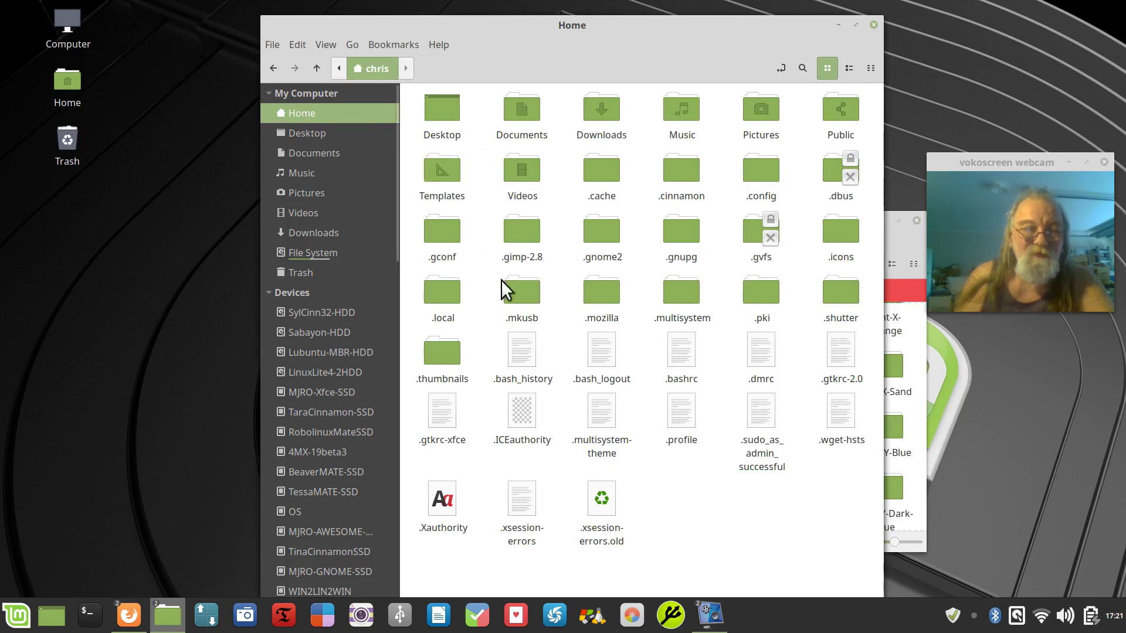
right_click(562, 278)
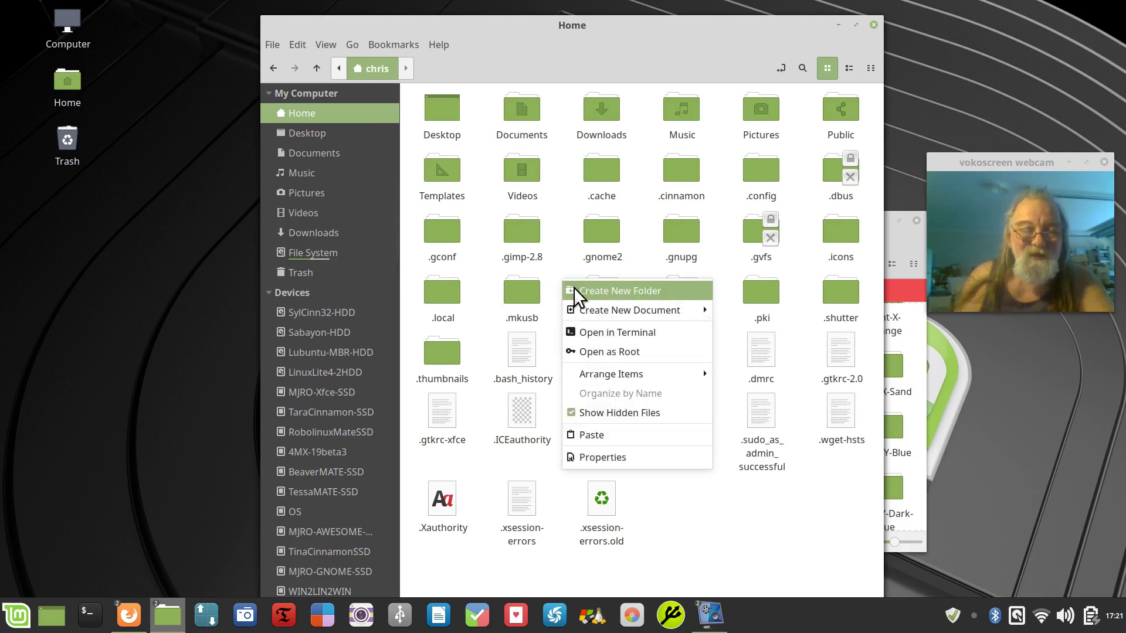
left_click(574, 288)
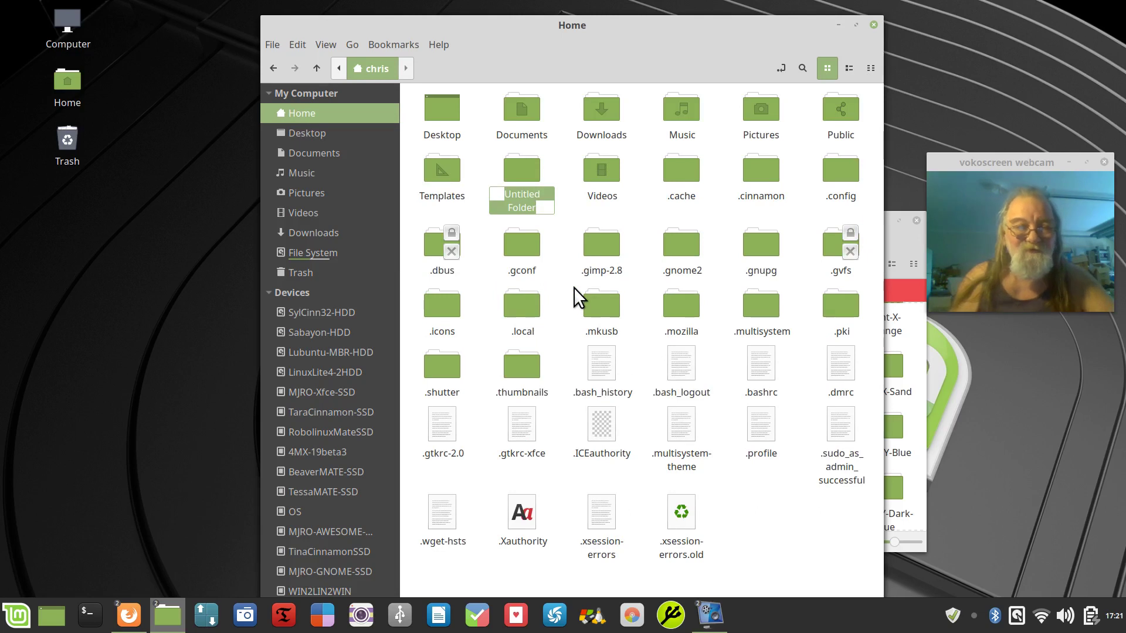
type(".themes")
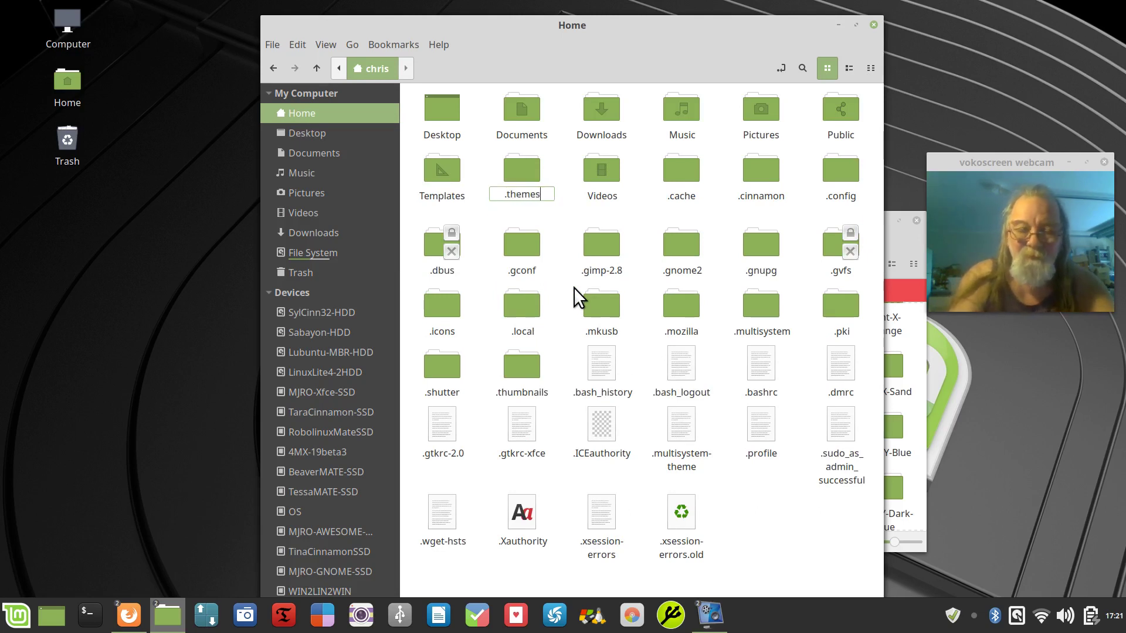
key("Return")
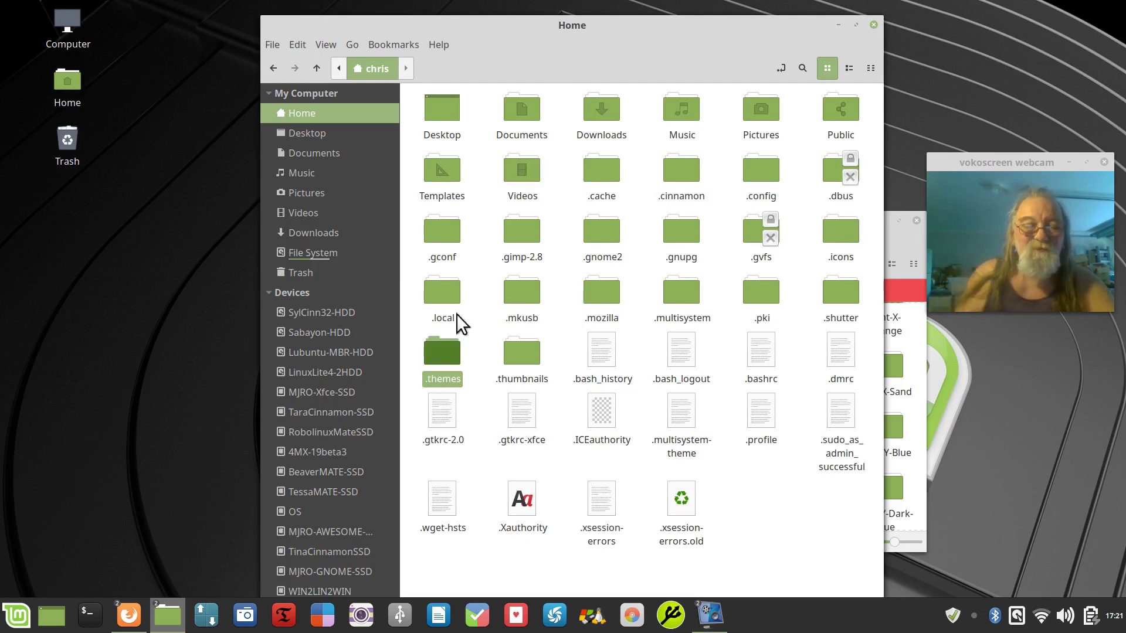
double_click(449, 354)
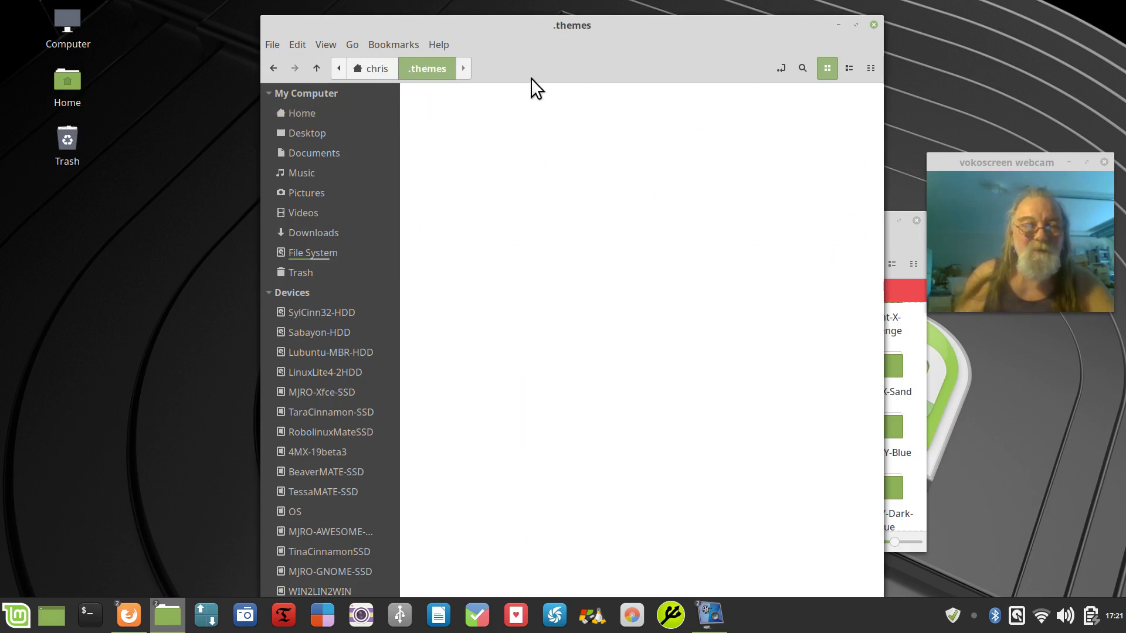
Step: Paste the copied Mint-Y-Dark folder into .themes and shift the window aside to uncover the elevated themes window
right_click(496, 119)
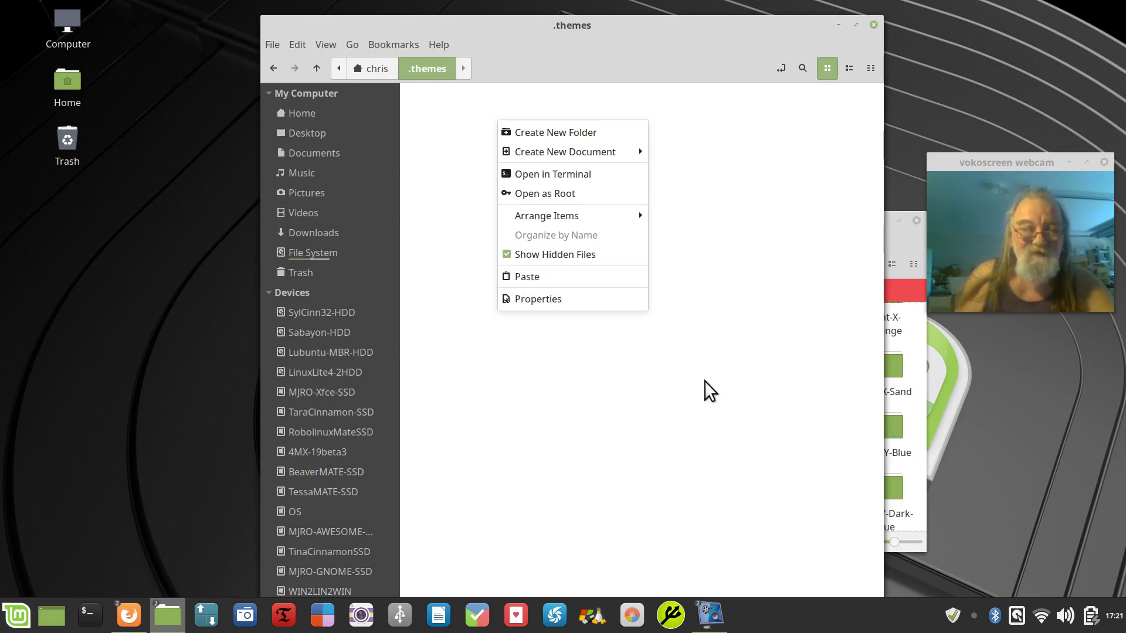
left_click(547, 277)
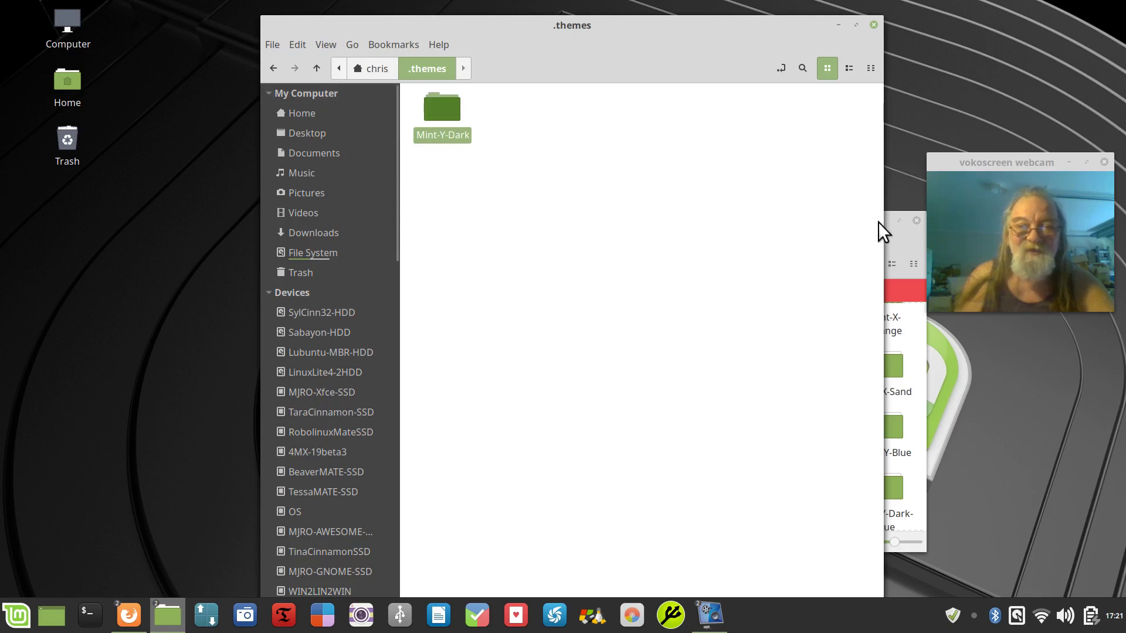
left_click_drag(583, 23, 523, 36)
Step: Check the owner and access permissions in the properties of the pasted Mint-Y-Dark folder, and close the properties
right_click(386, 133)
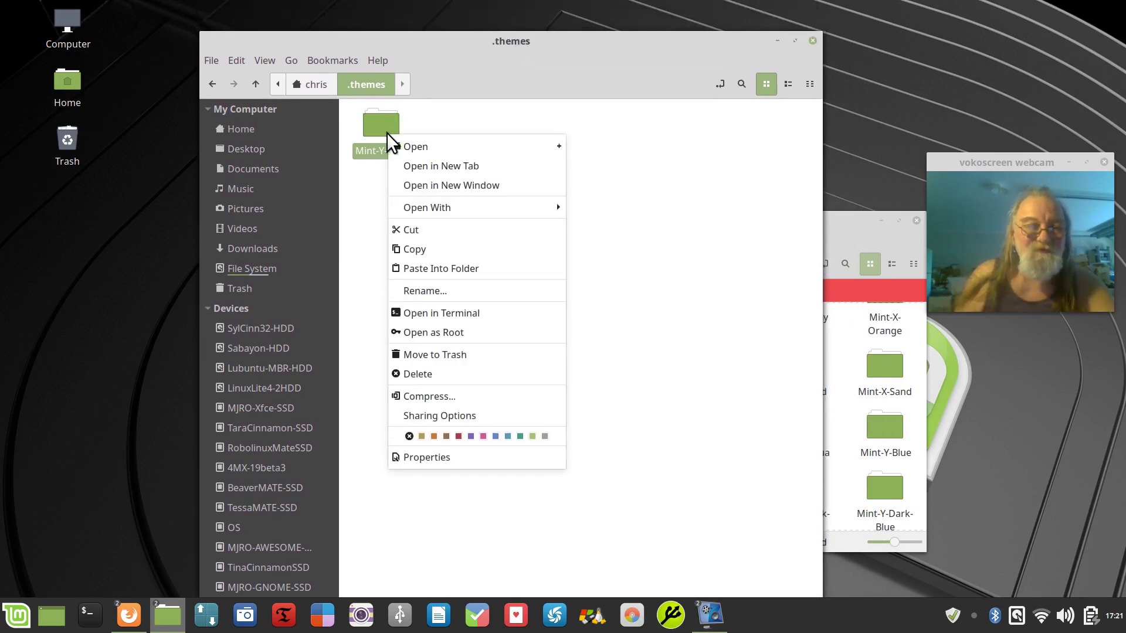
left_click(417, 457)
left_click(543, 160)
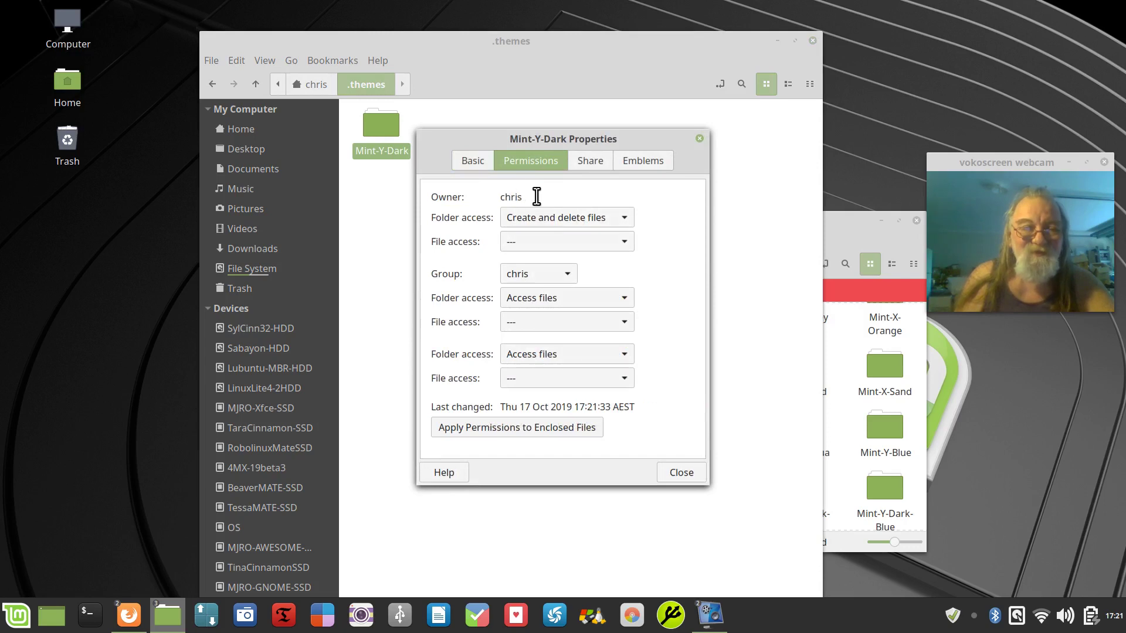
left_click(684, 473)
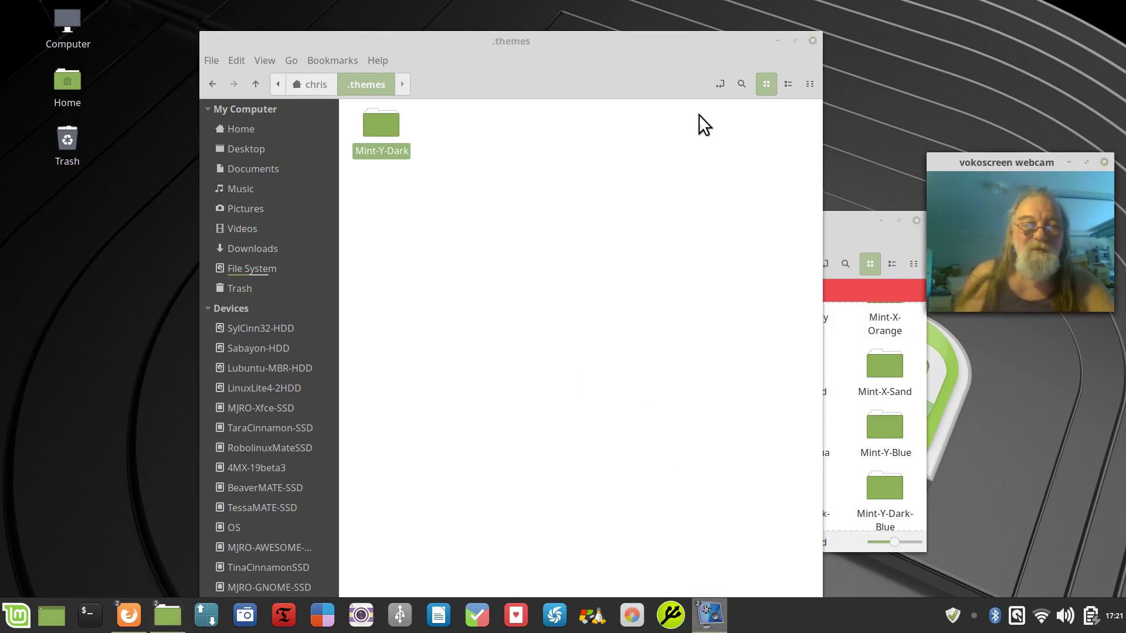
Step: Close the elevated themes window and open cinnamon.css from the cinnamon folder of the copied Mint-Y-Dark theme
left_click(852, 223)
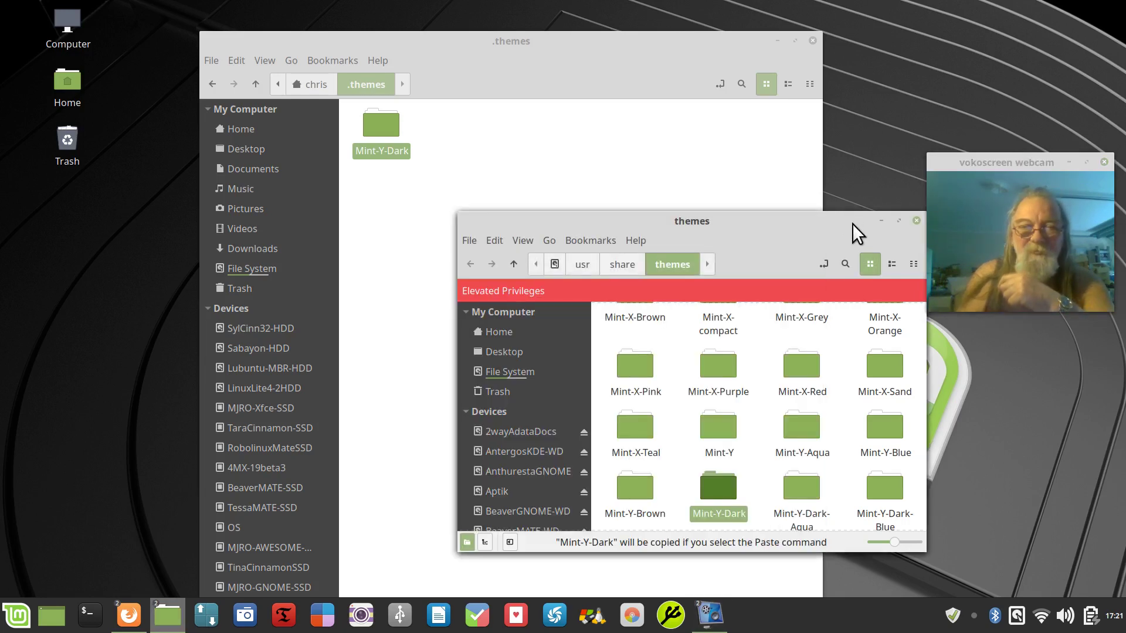
left_click(916, 220)
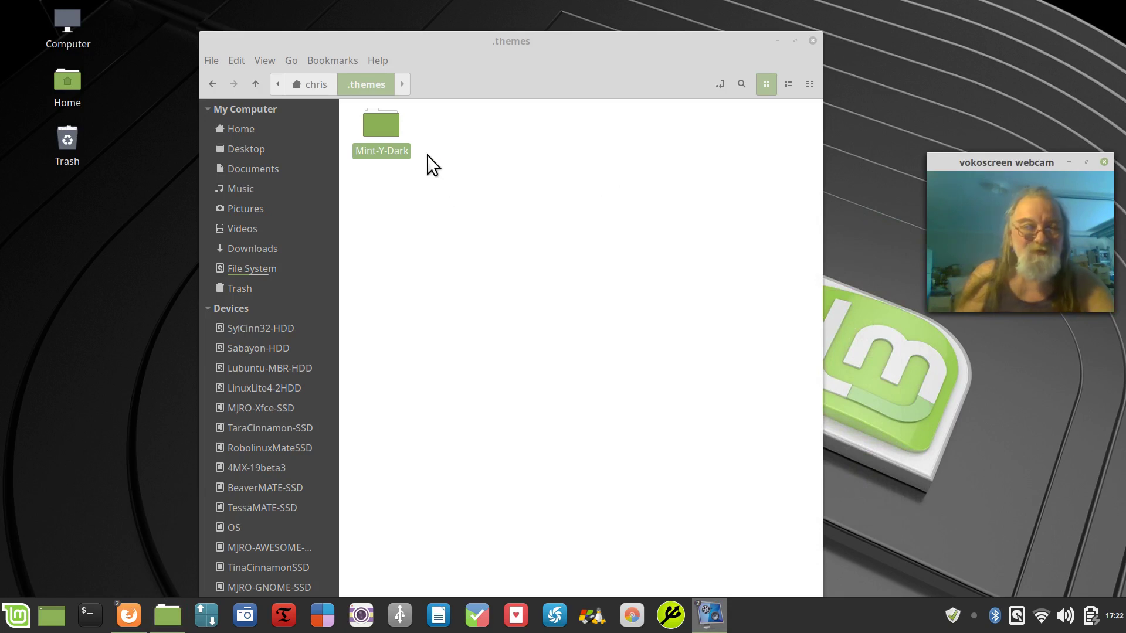
double_click(386, 133)
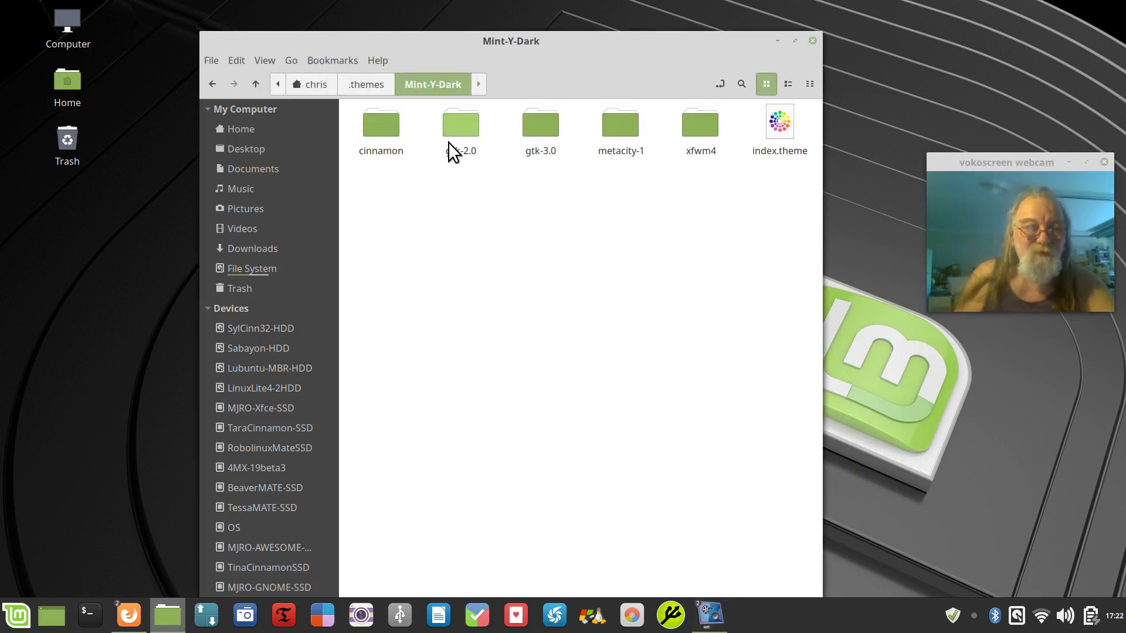
double_click(393, 129)
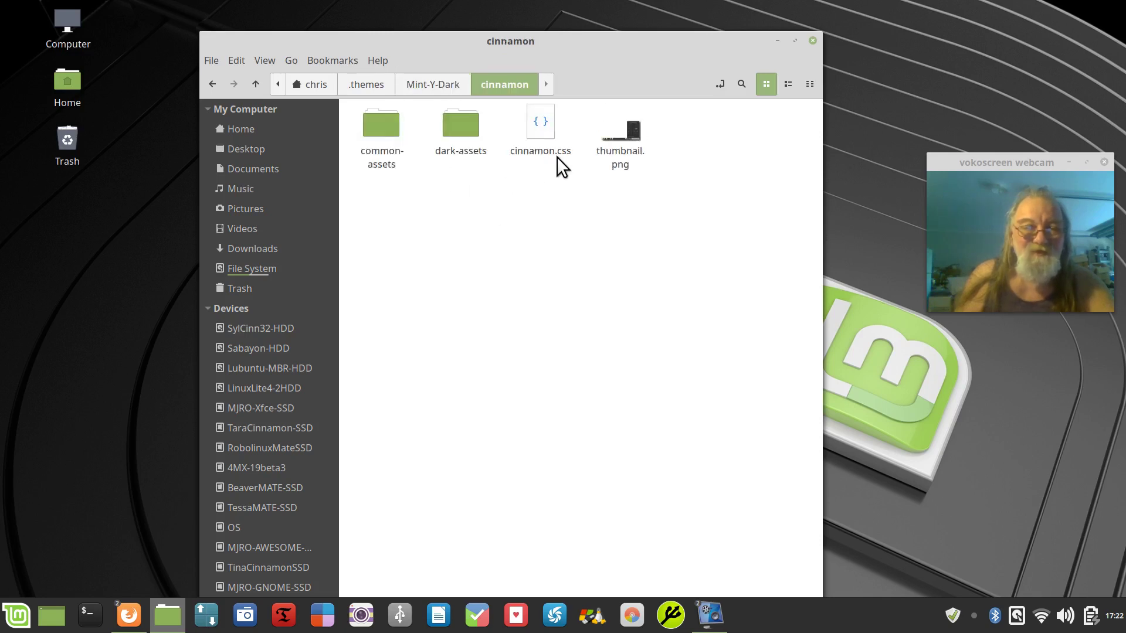
double_click(537, 121)
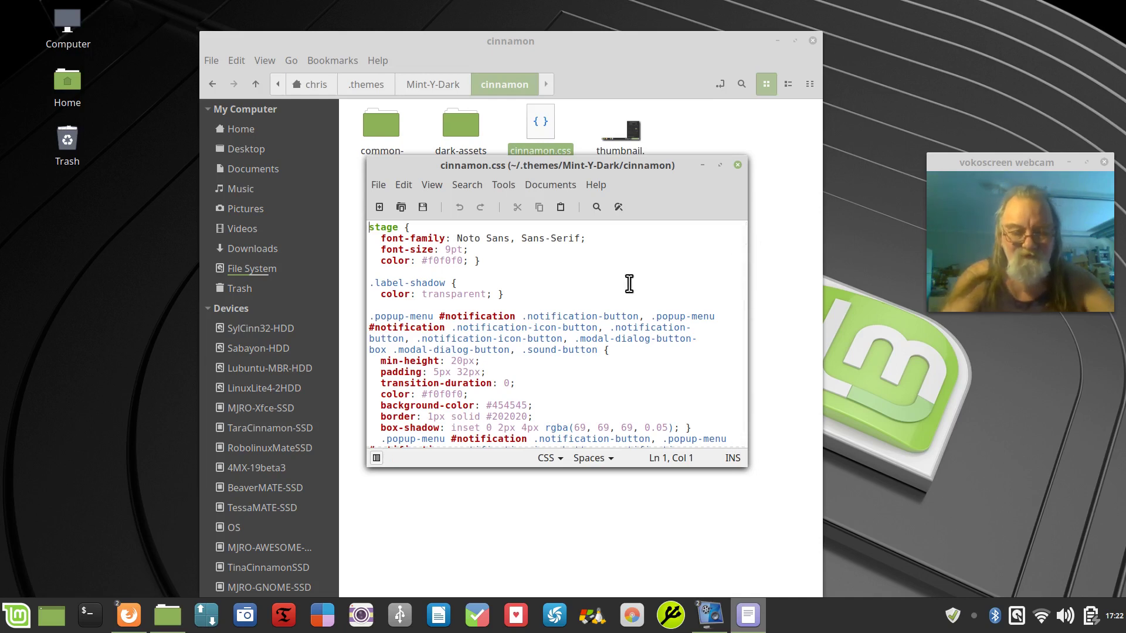
Step: Find applet-label in cinnamon.css and start a new "font-size:" line below font-weight in the .applet-label rule
key("ctrl+f")
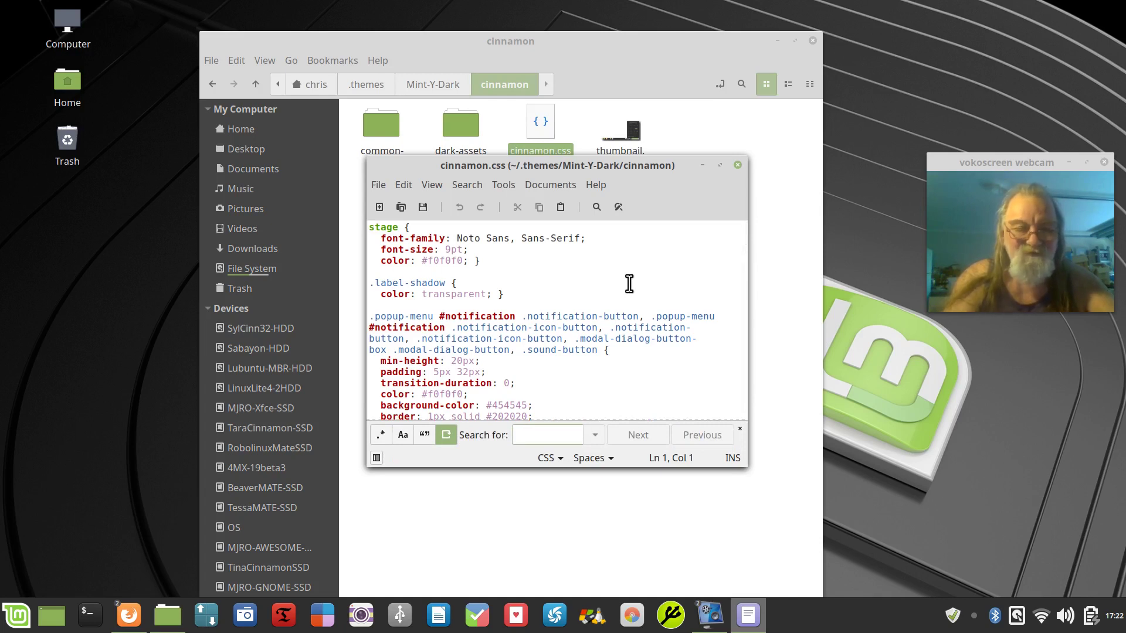
type("applet-label")
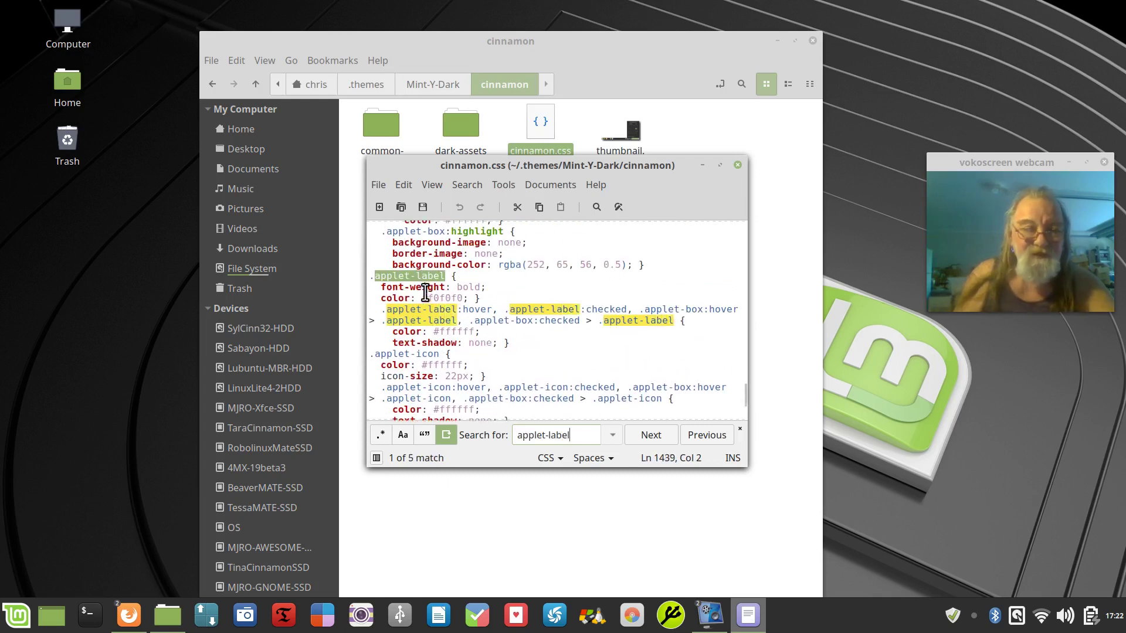
left_click(498, 287)
key("Return")
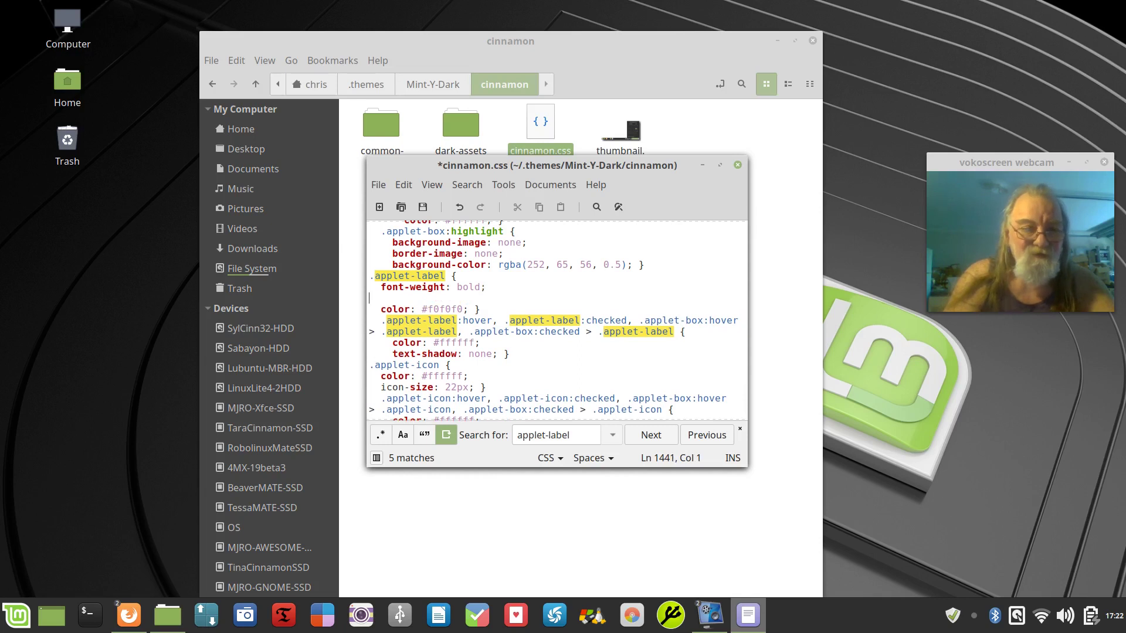
key("Tab")
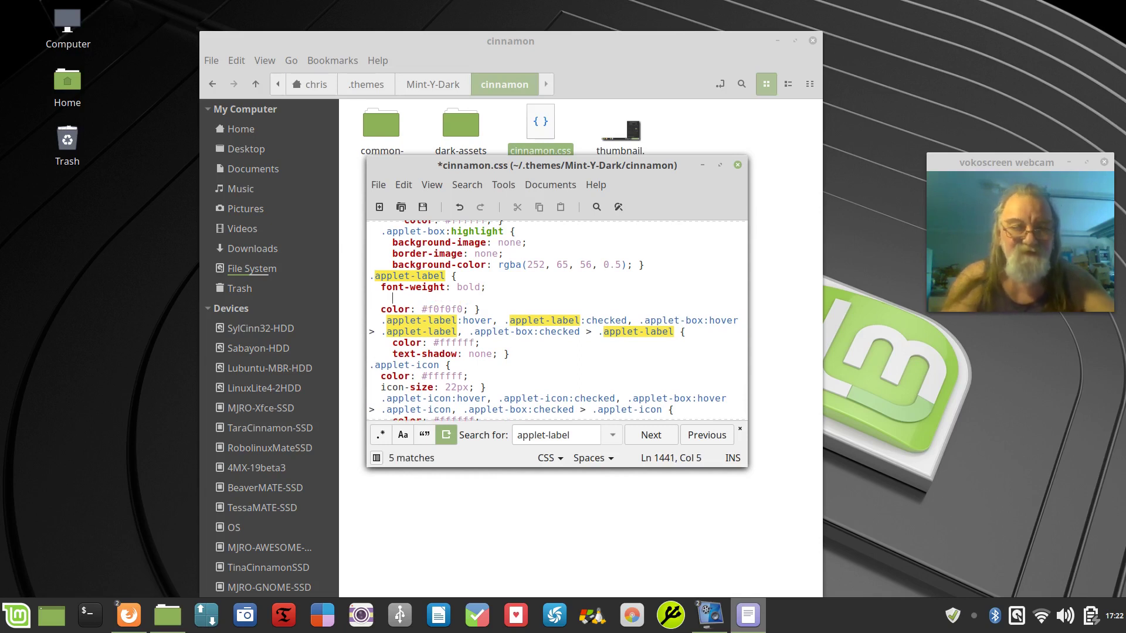
key("BackSpace")
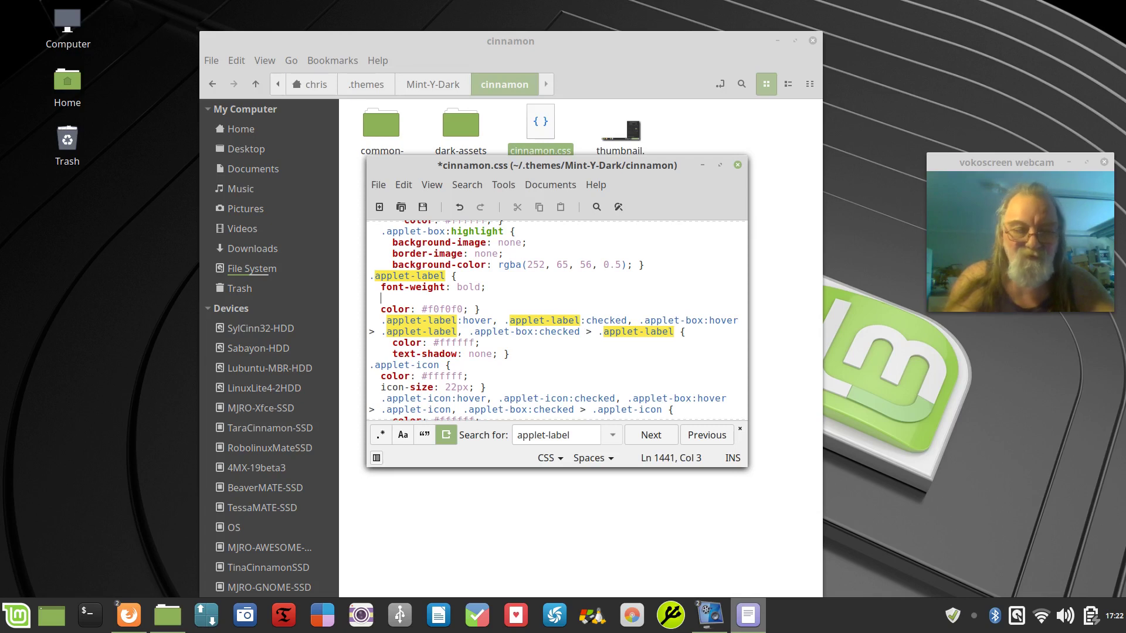
key("BackSpace")
key("BackSpace")
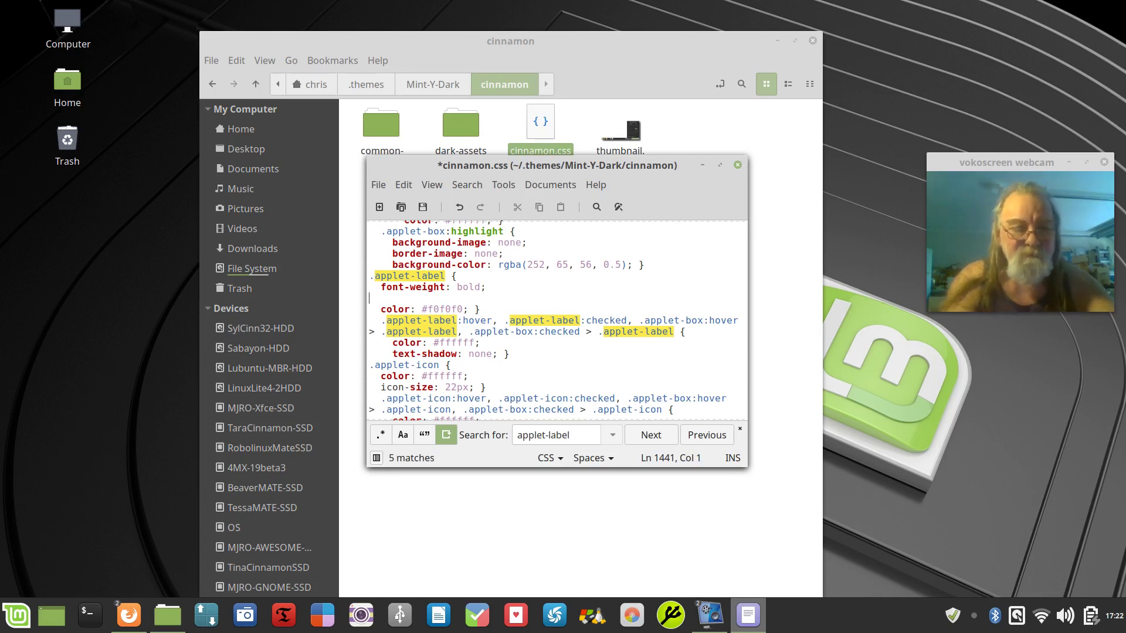
type("font")
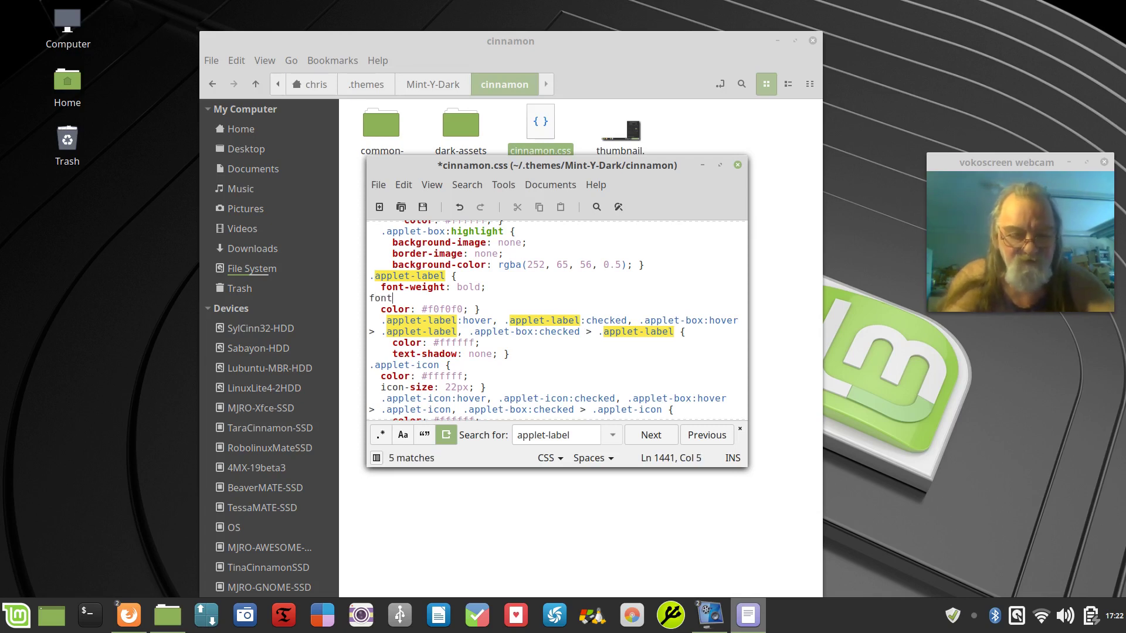
type("-size")
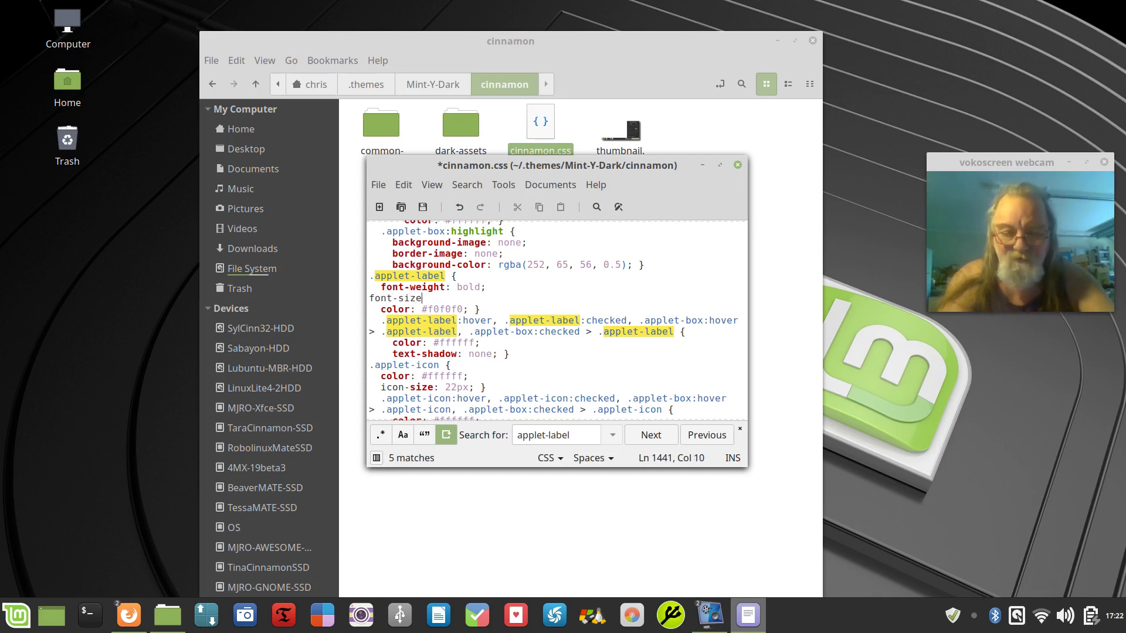
type(":")
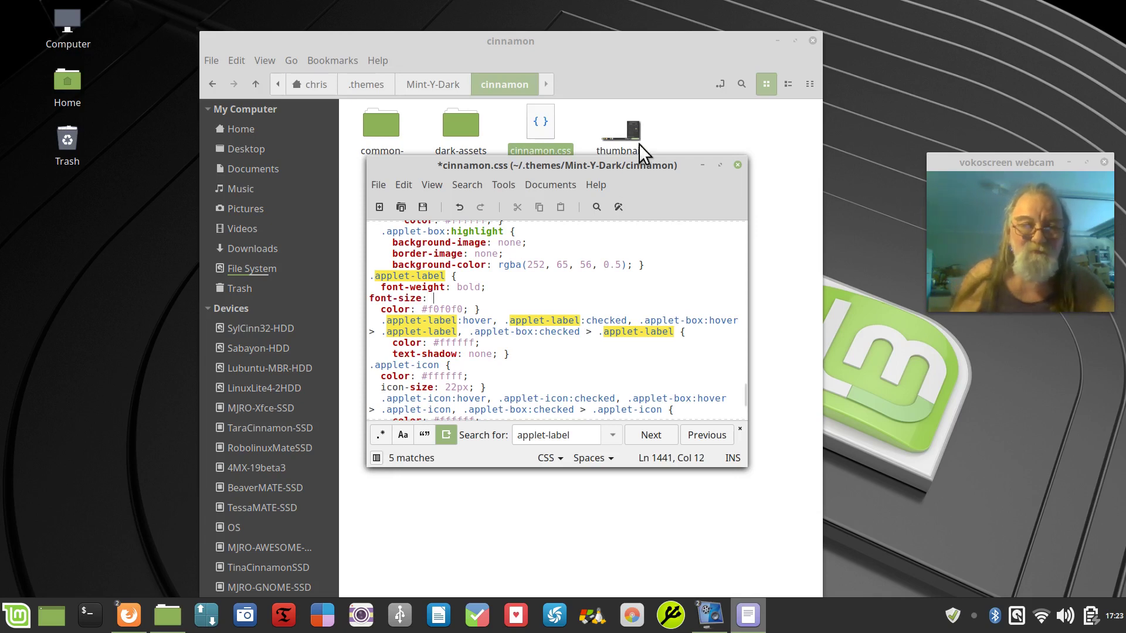
Step: View the text editor's name and version information, and close it again
left_click(600, 189)
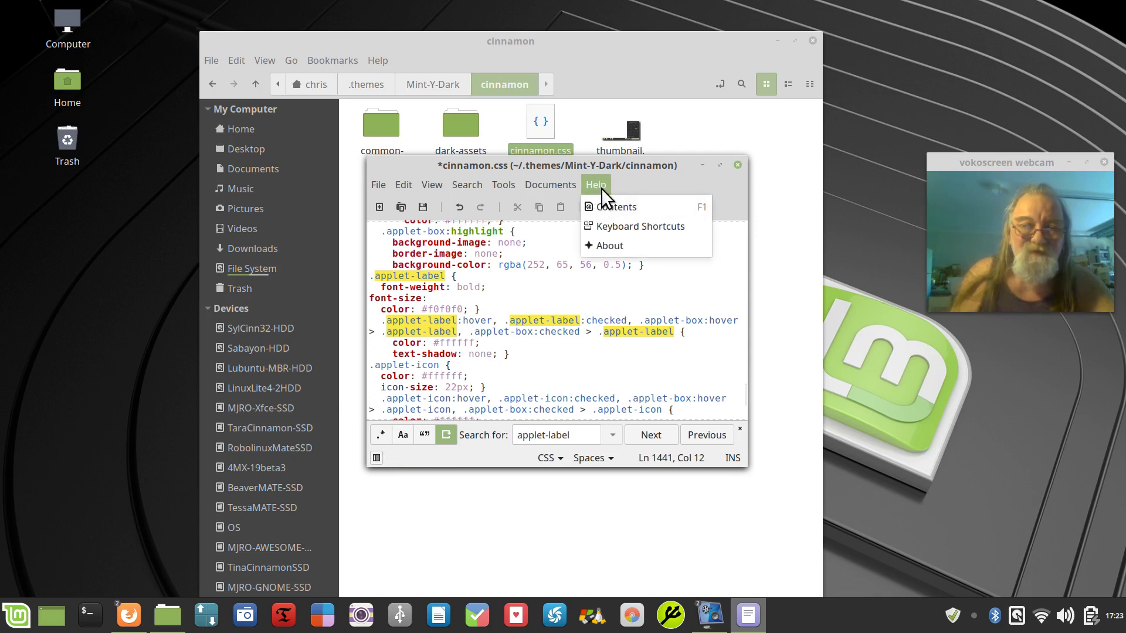
left_click(621, 242)
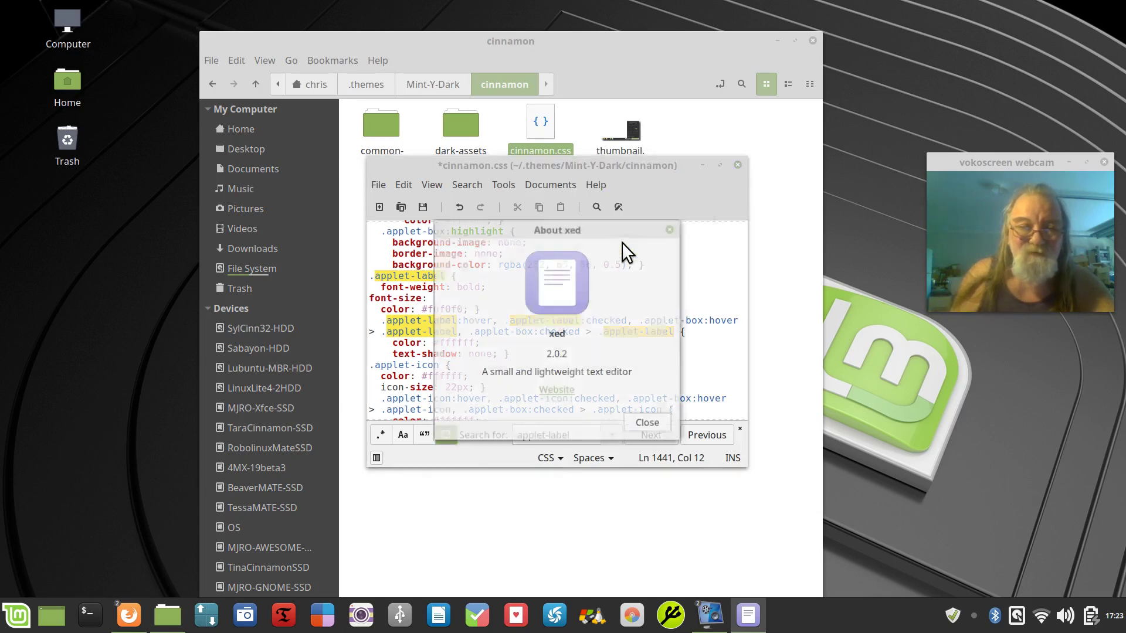
left_click(649, 425)
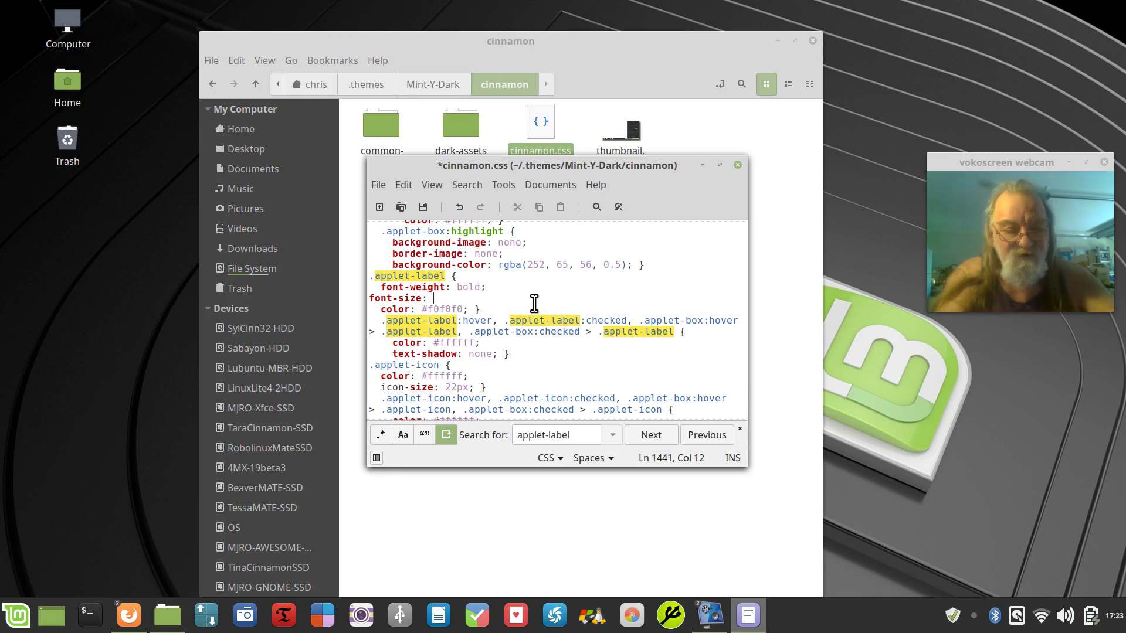
Step: Complete the new font-size line in the .applet-label rule with the value 24pt; and save cinnamon.css
type("24pts")
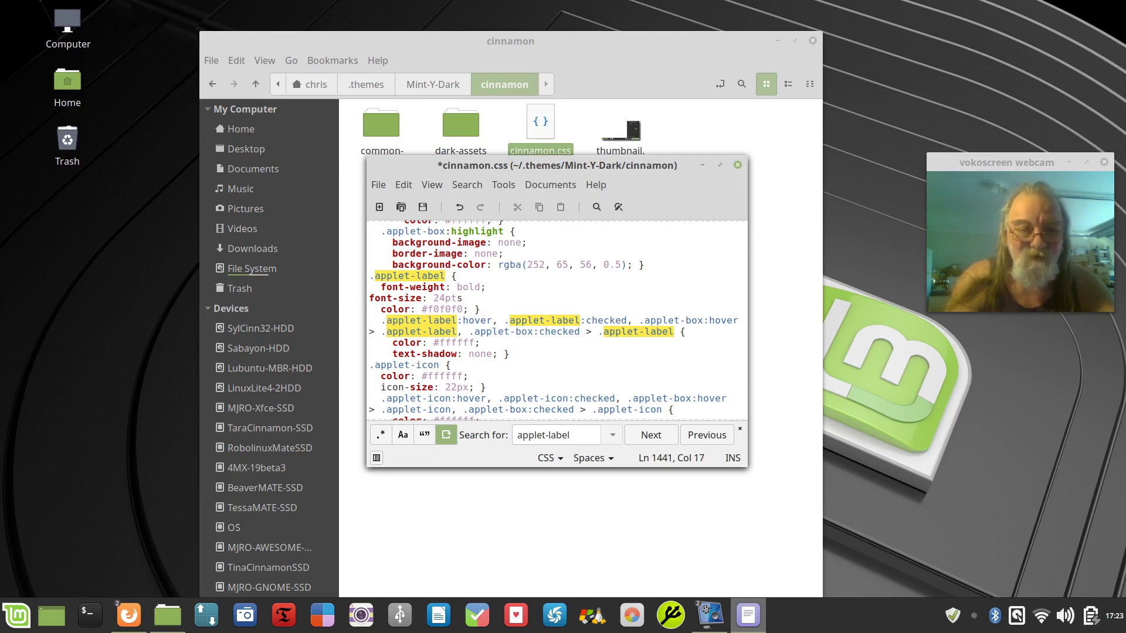
key("BackSpace")
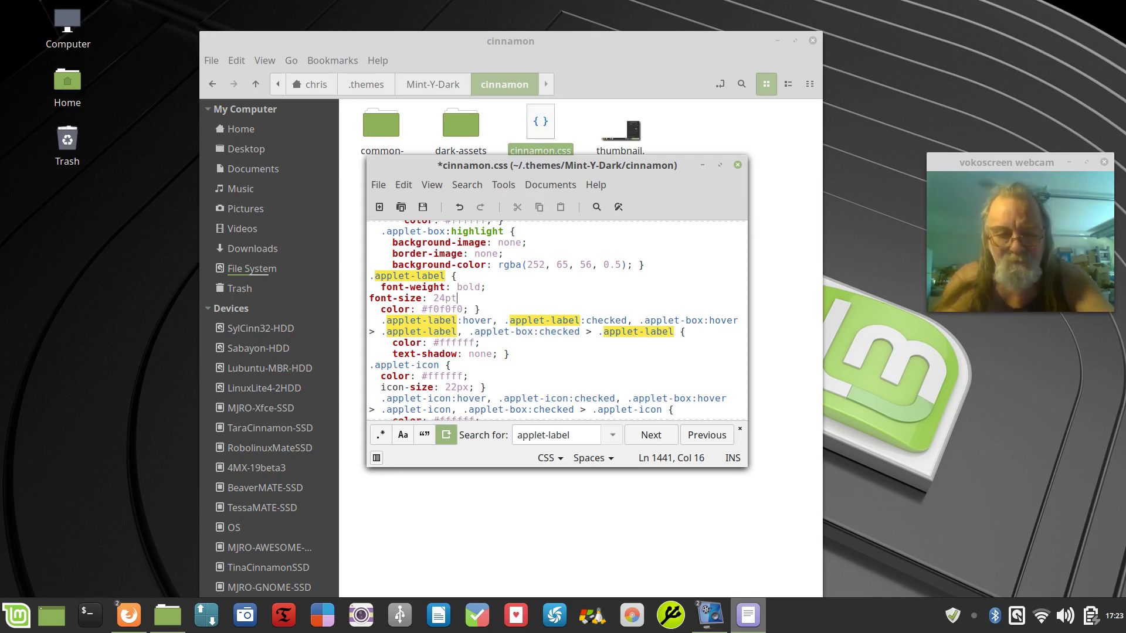
type(";")
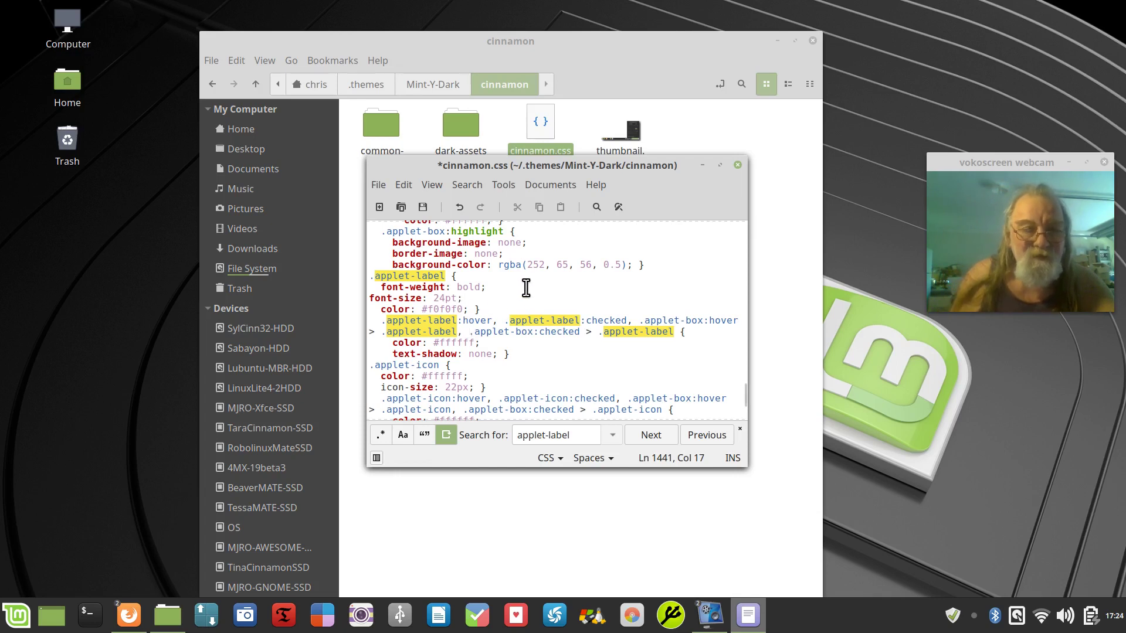
left_click(423, 207)
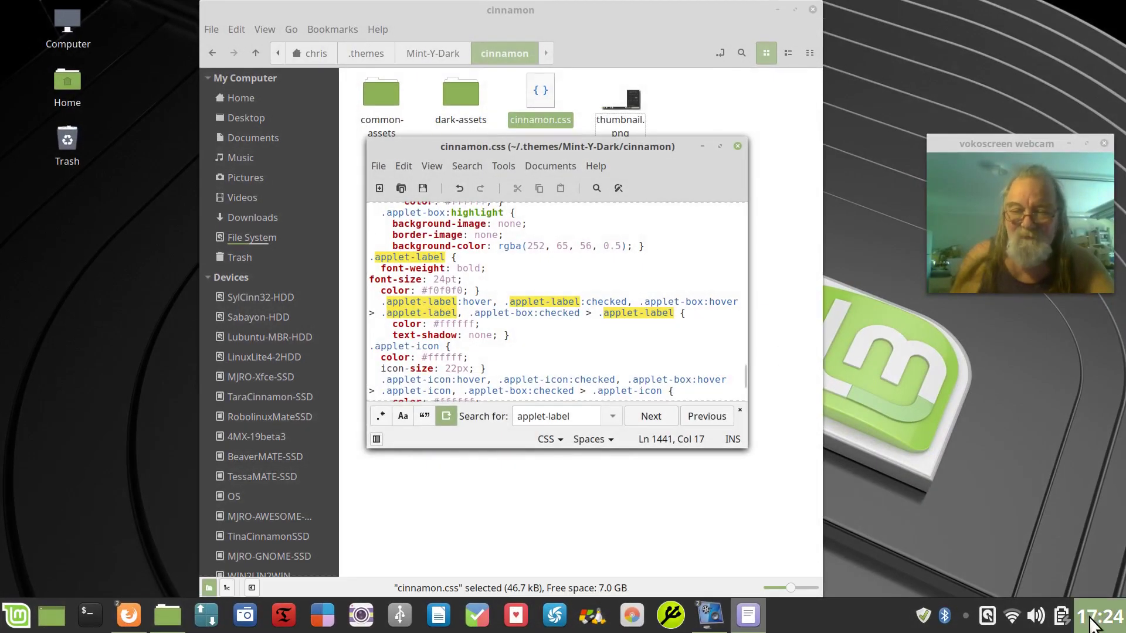
Step: Close the cinnamon.css editor, return the file manager to the home folder and close its window
mouse_move(1113, 623)
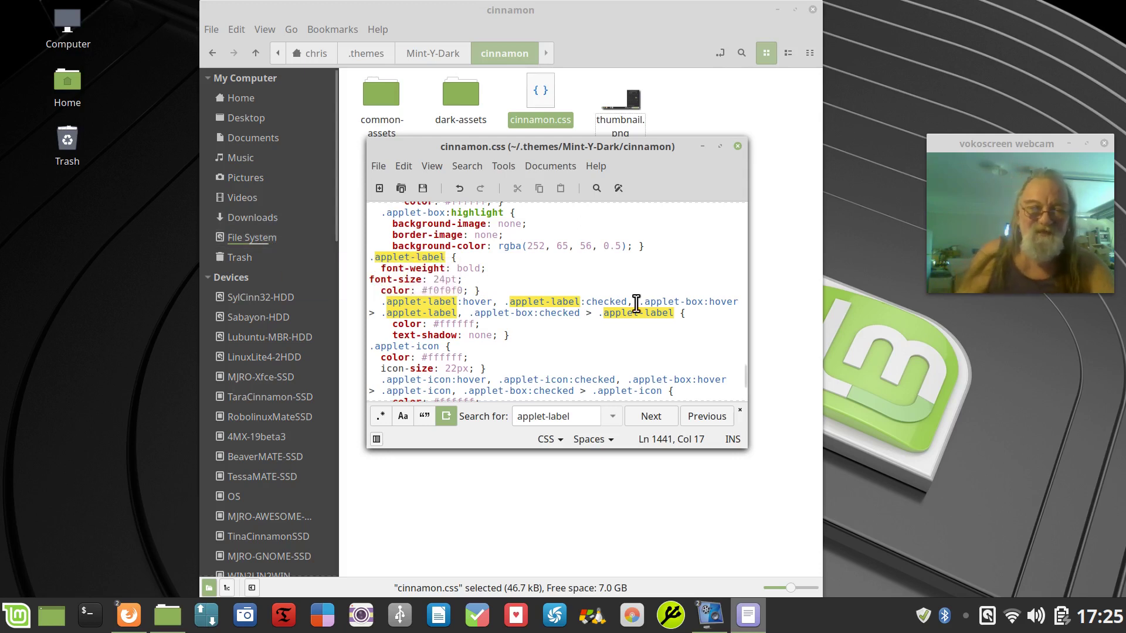
left_click(737, 146)
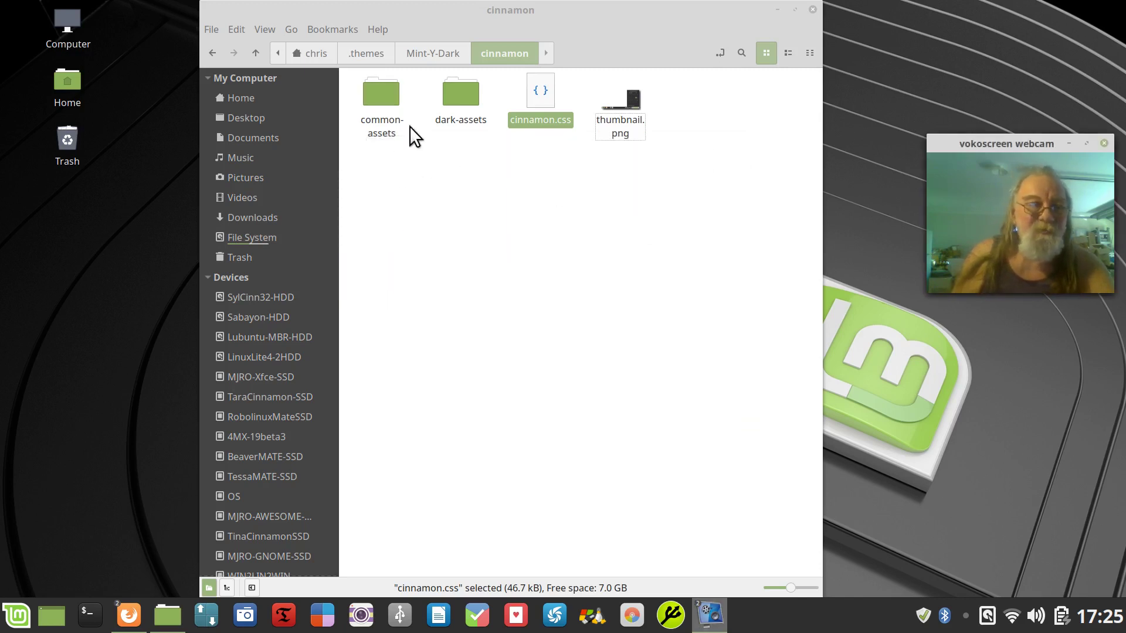
left_click(241, 99)
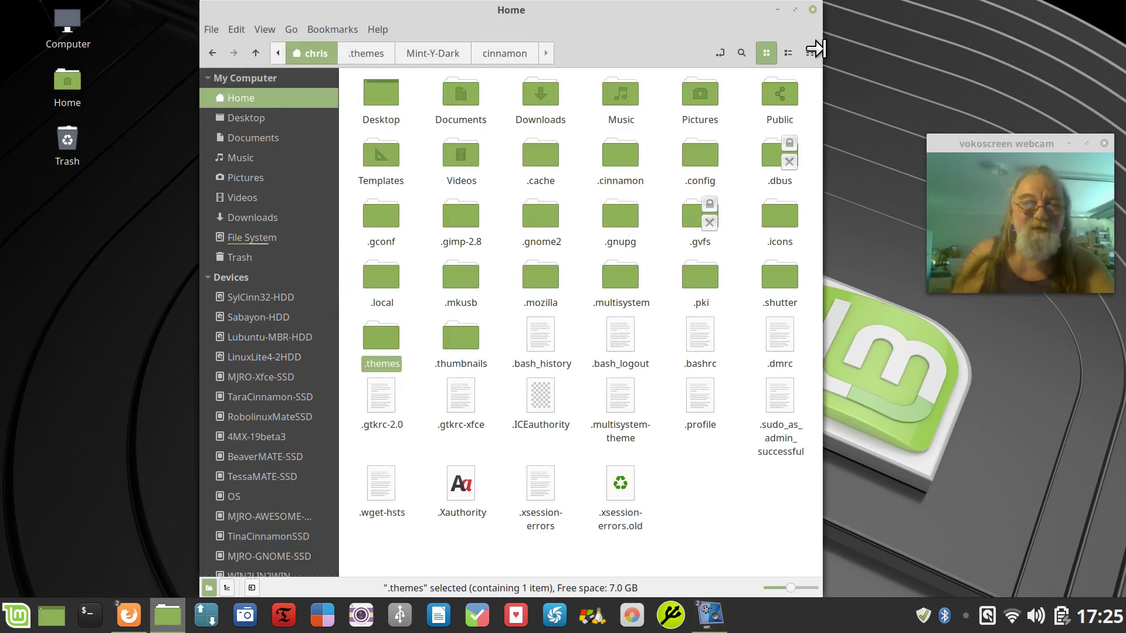
left_click(812, 10)
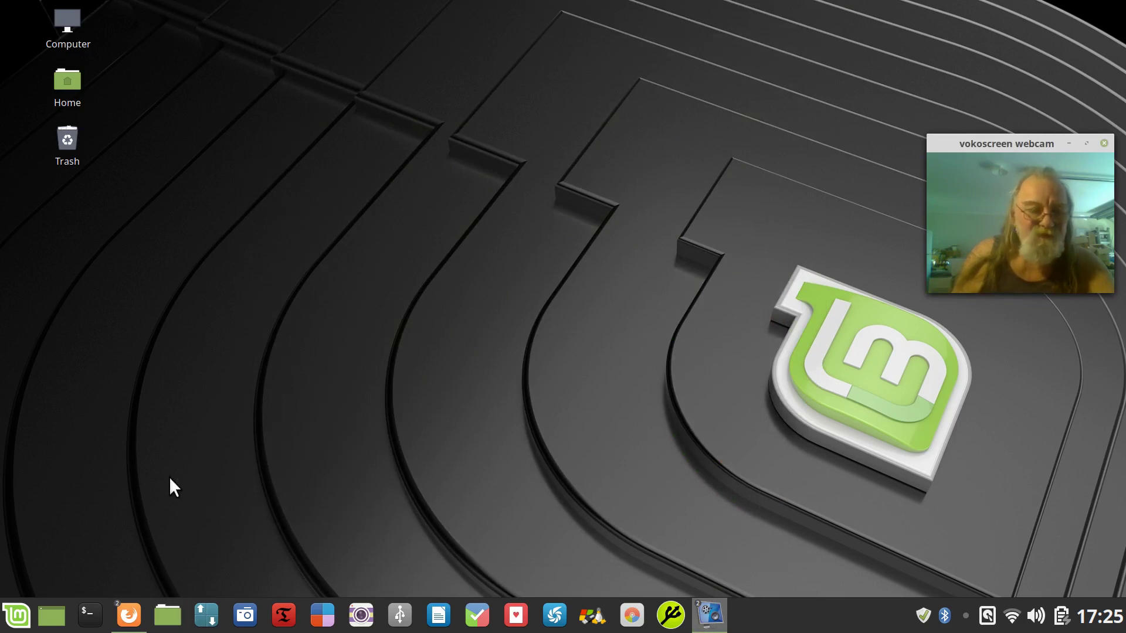
Step: Switch to the Firefox window with the mint-themes search and look over the W3C CSS units page and the font size conversion chart
mouse_move(136, 604)
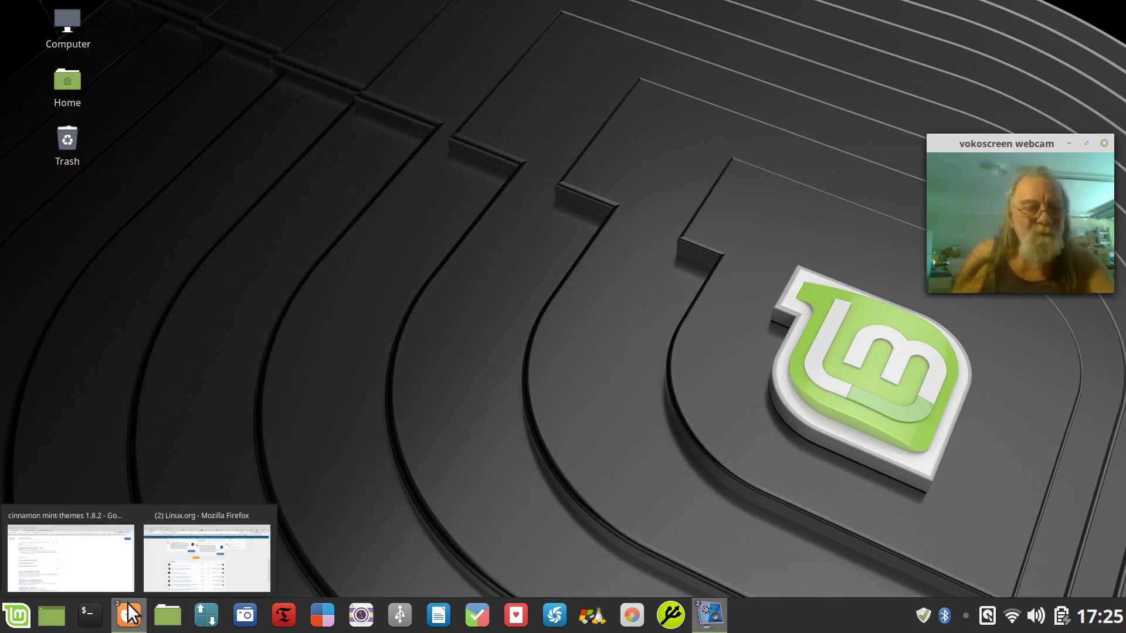
left_click(113, 574)
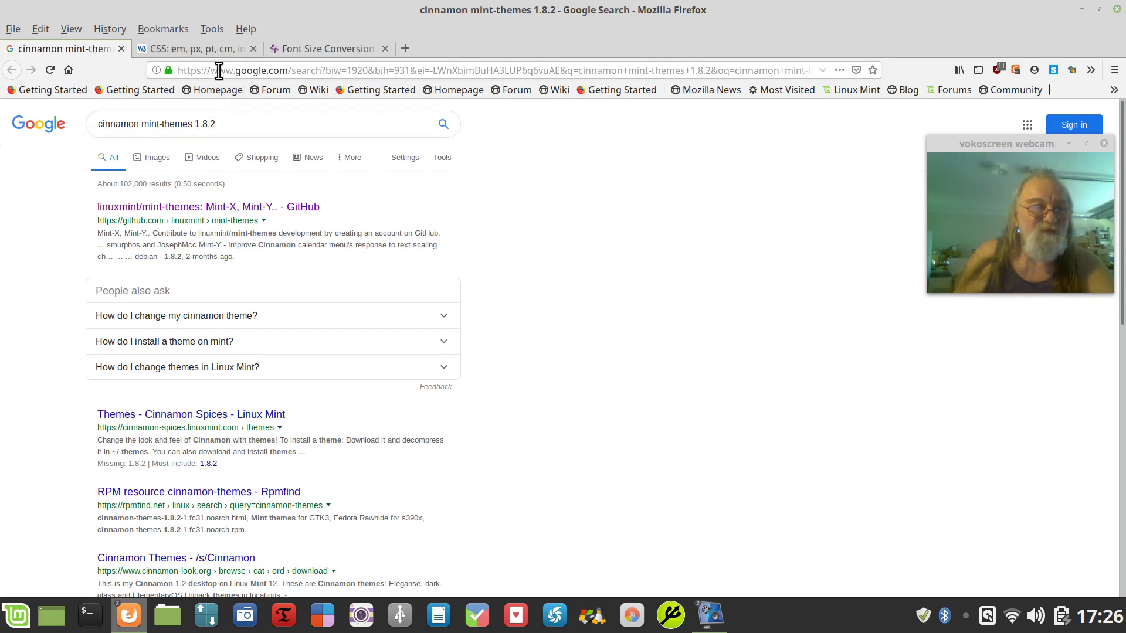
left_click(189, 47)
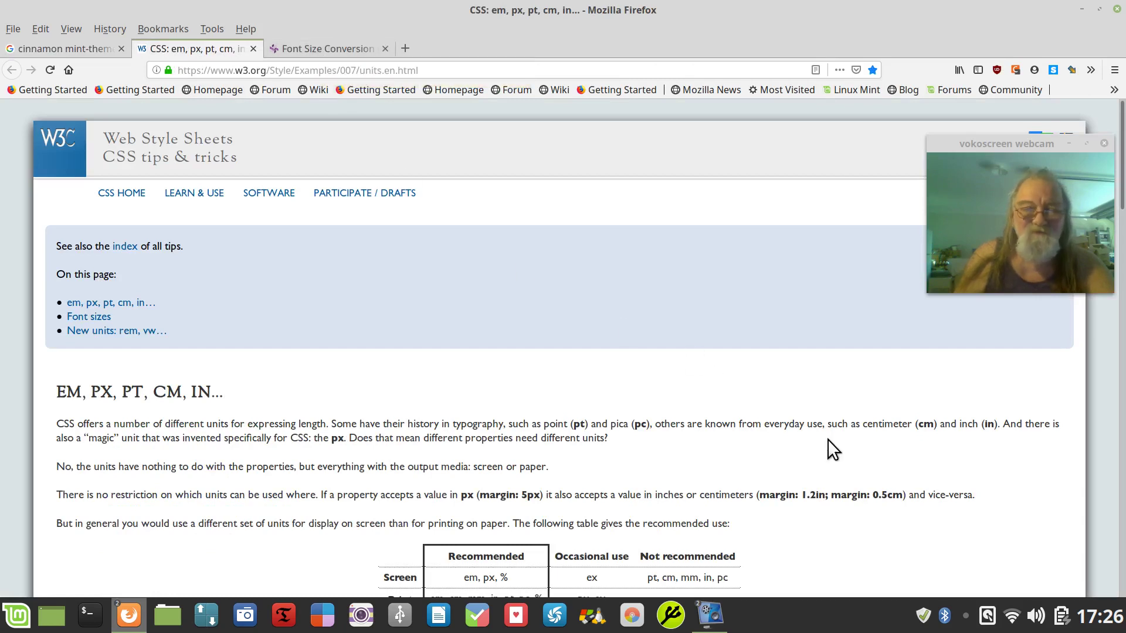
scroll(828, 439, "down", 2)
scroll(828, 439, "up", 2)
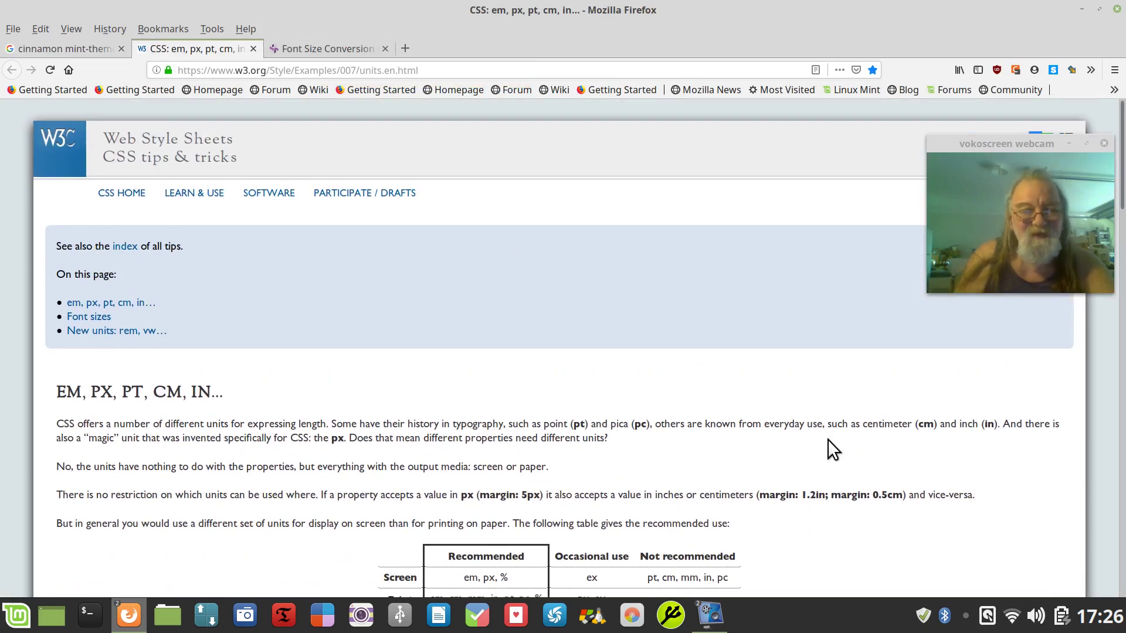
left_click(340, 50)
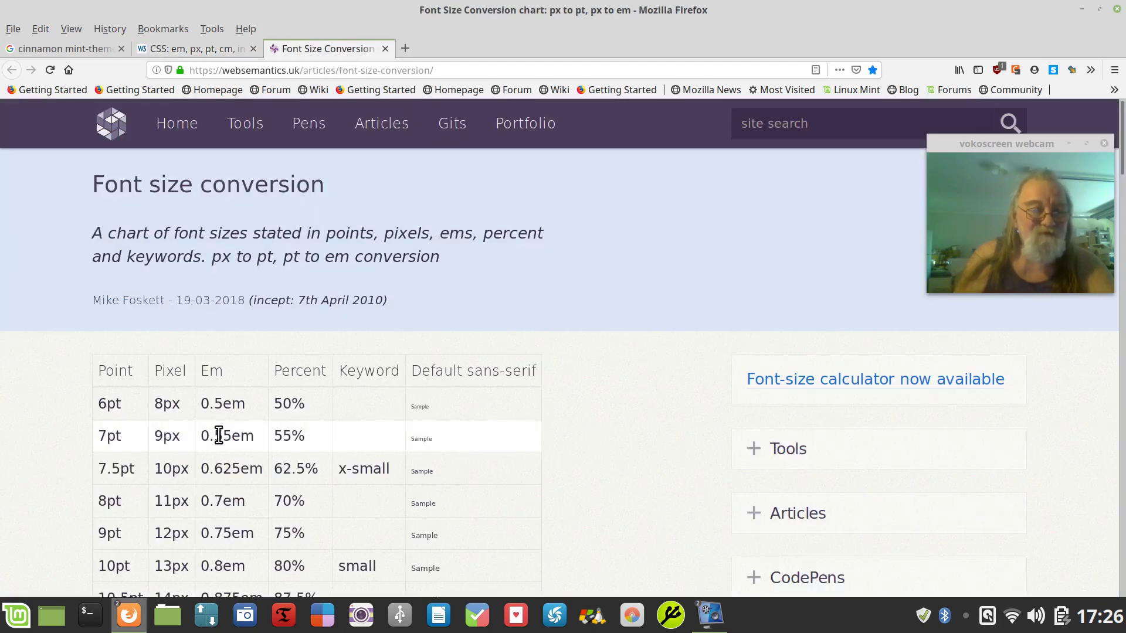
Step: Look through the point, pixel, em and percent sizes in the font size conversion chart
scroll(601, 414, "down", 5)
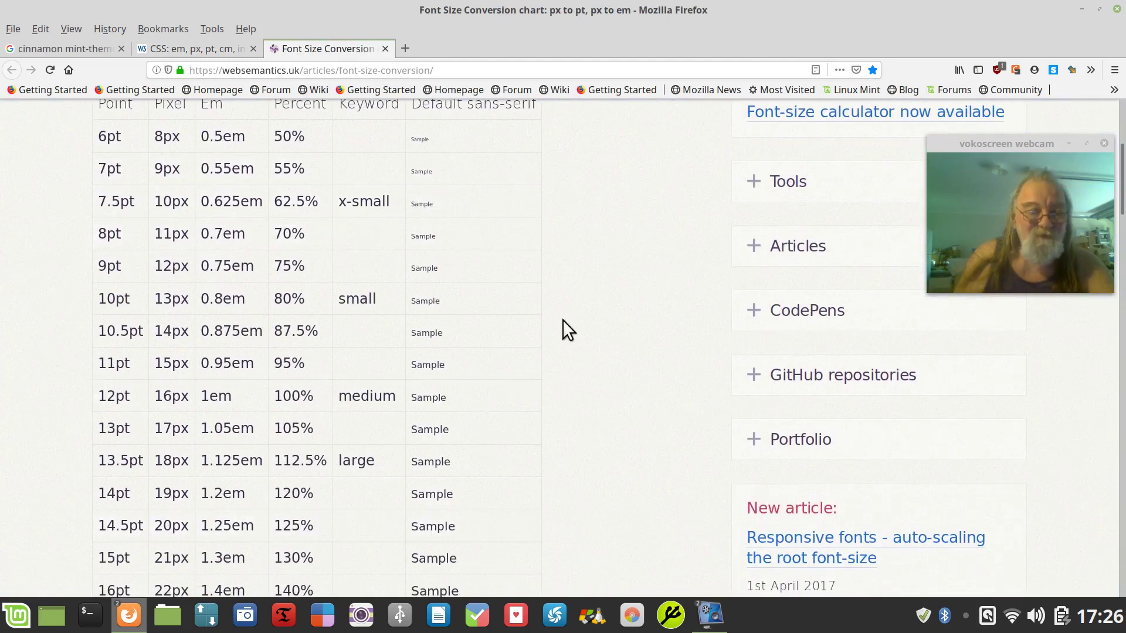
scroll(573, 362, "down", 3)
scroll(572, 362, "down", 6)
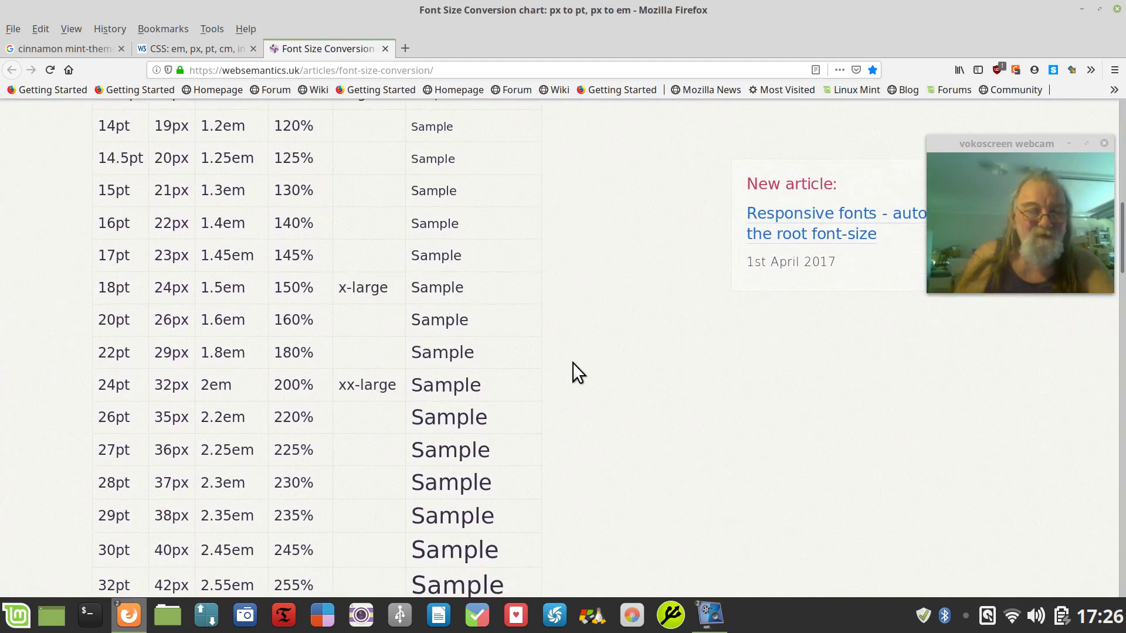
scroll(572, 363, "up", 4)
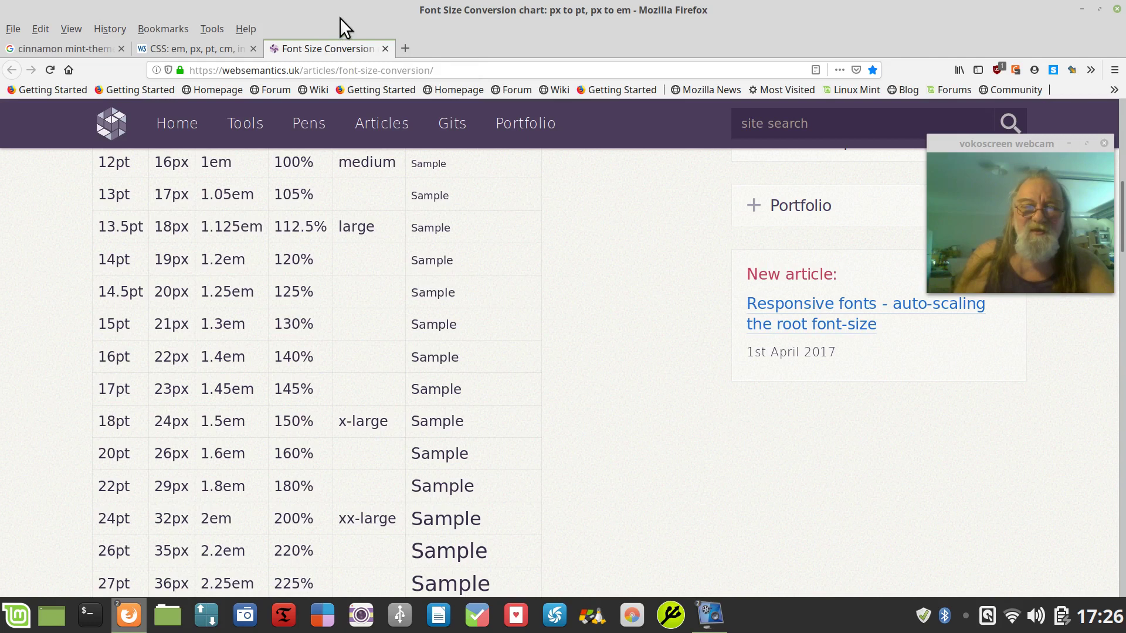
Step: Open the linuxmint/mint-themes GitHub search result in a new tab and view the changelog in its debian folder
left_click(92, 51)
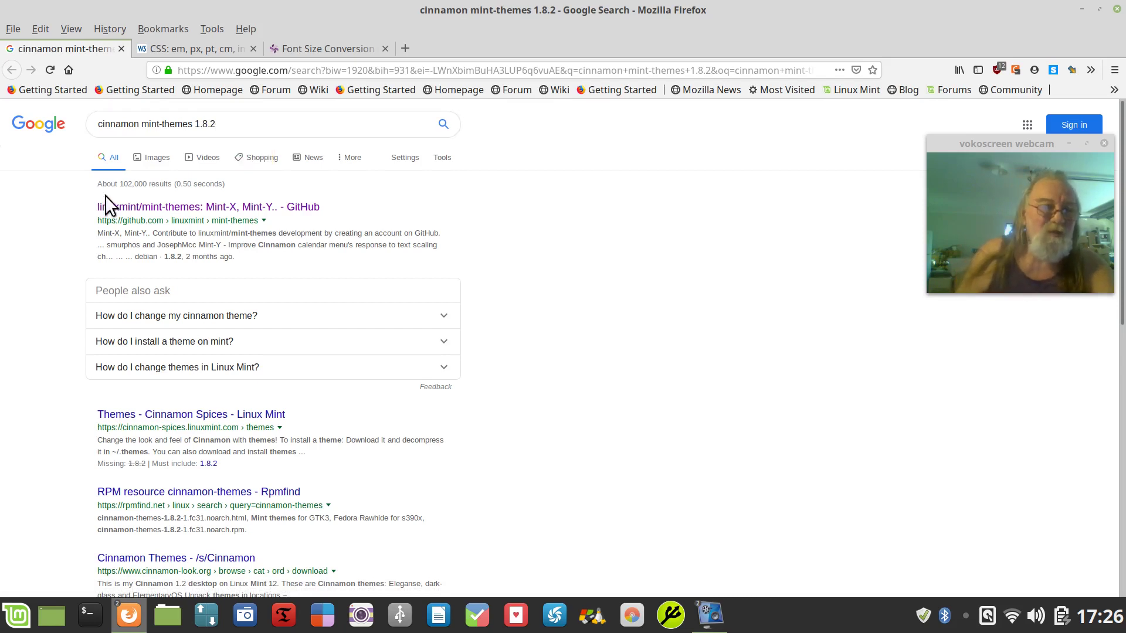
left_click(237, 206)
right_click(237, 205)
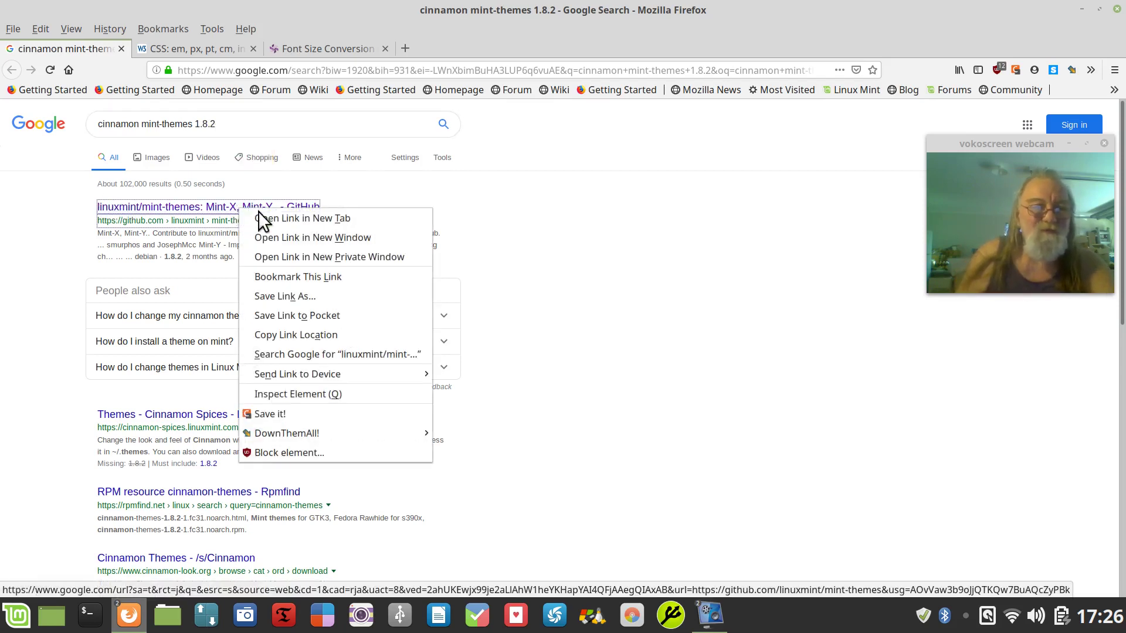
left_click(283, 219)
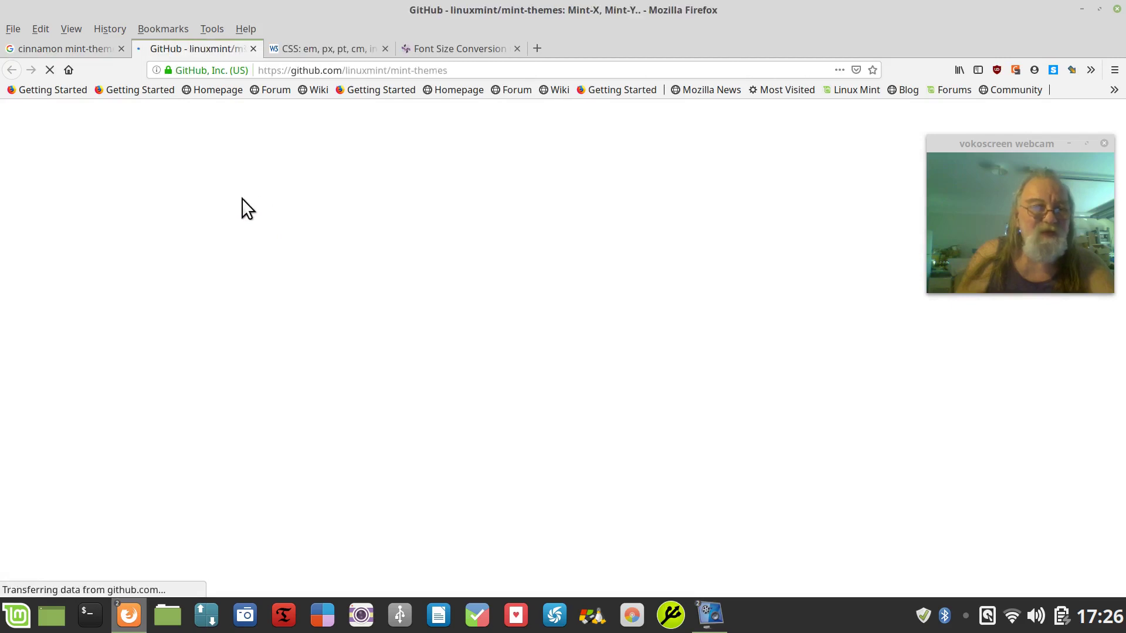
scroll(214, 304, "down", 5)
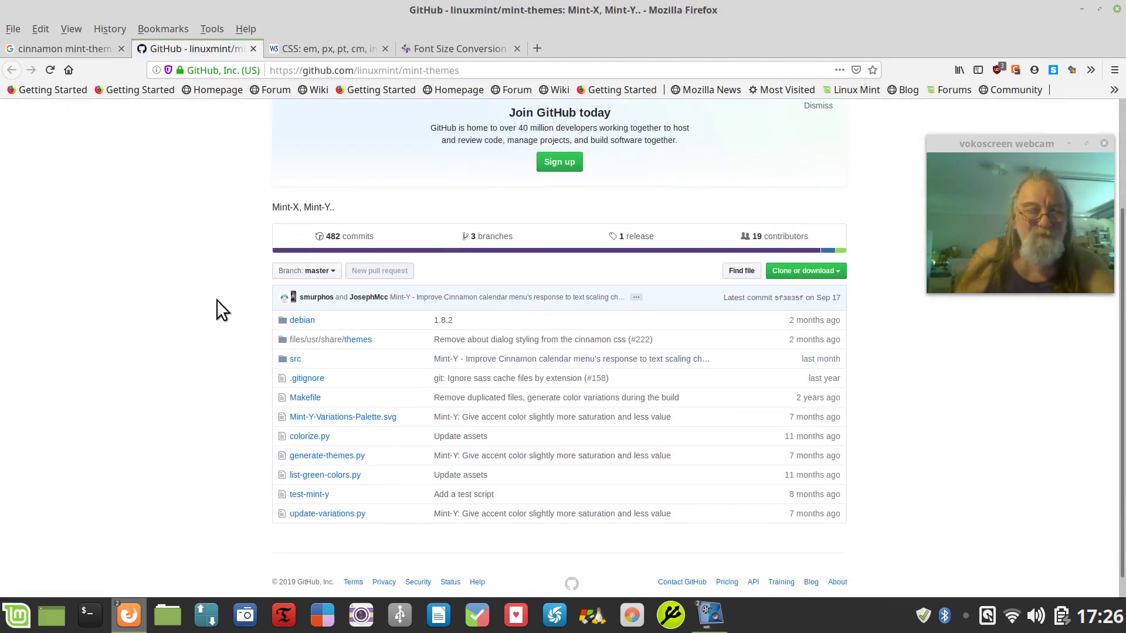
left_click(302, 298)
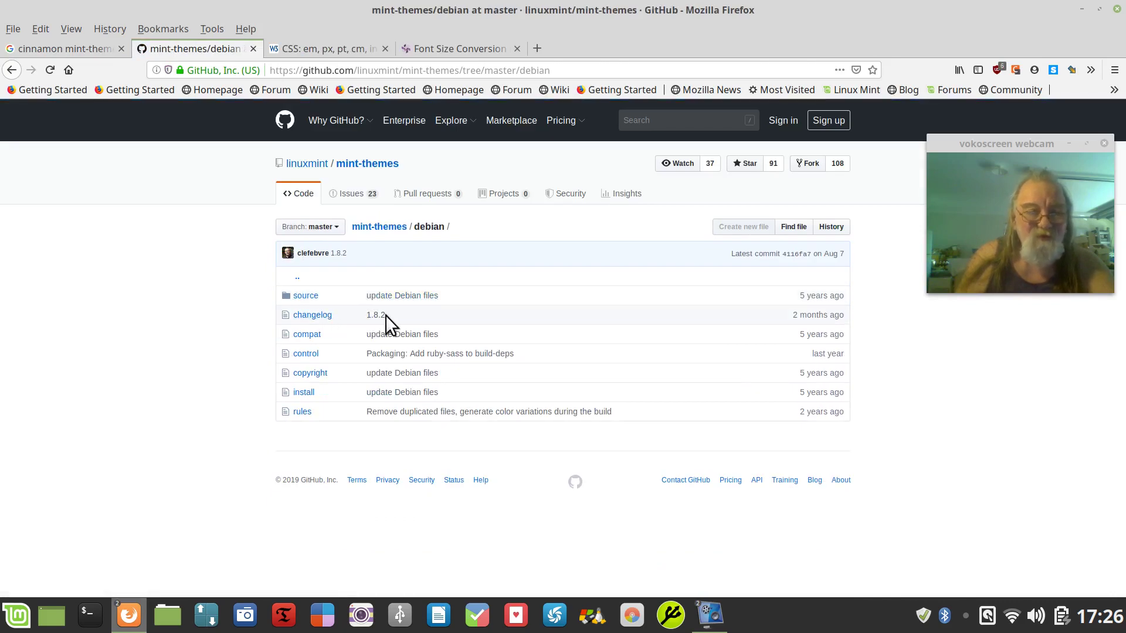
left_click(322, 318)
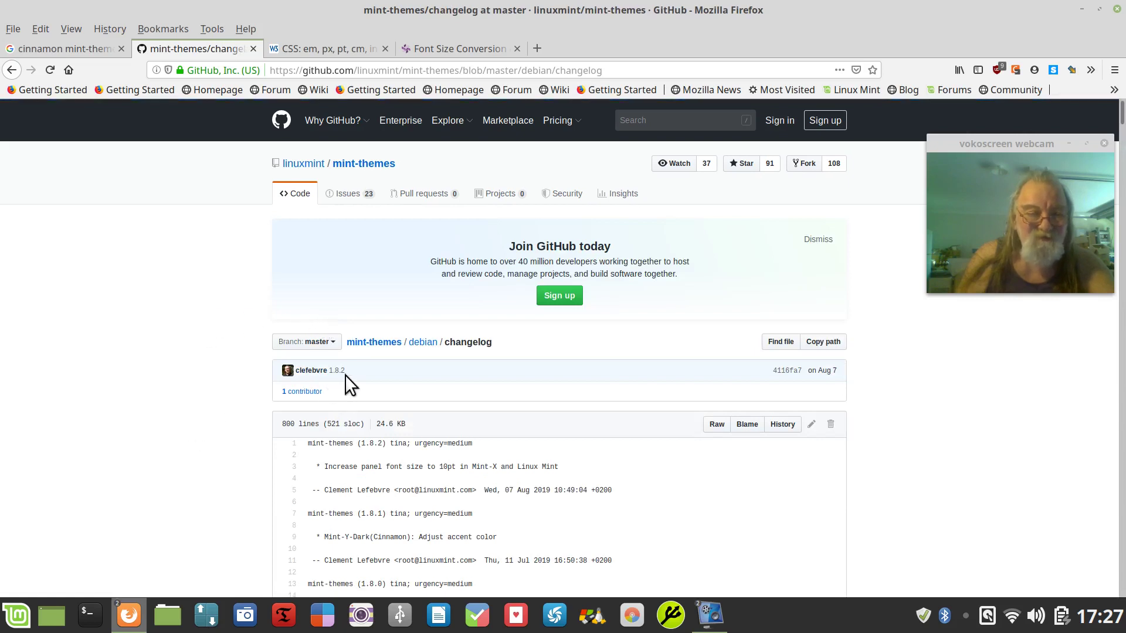
Step: Read through the mint-themes changelog from the newest release down to the initial one, and return to the newest entries
scroll(208, 296, "down", 5)
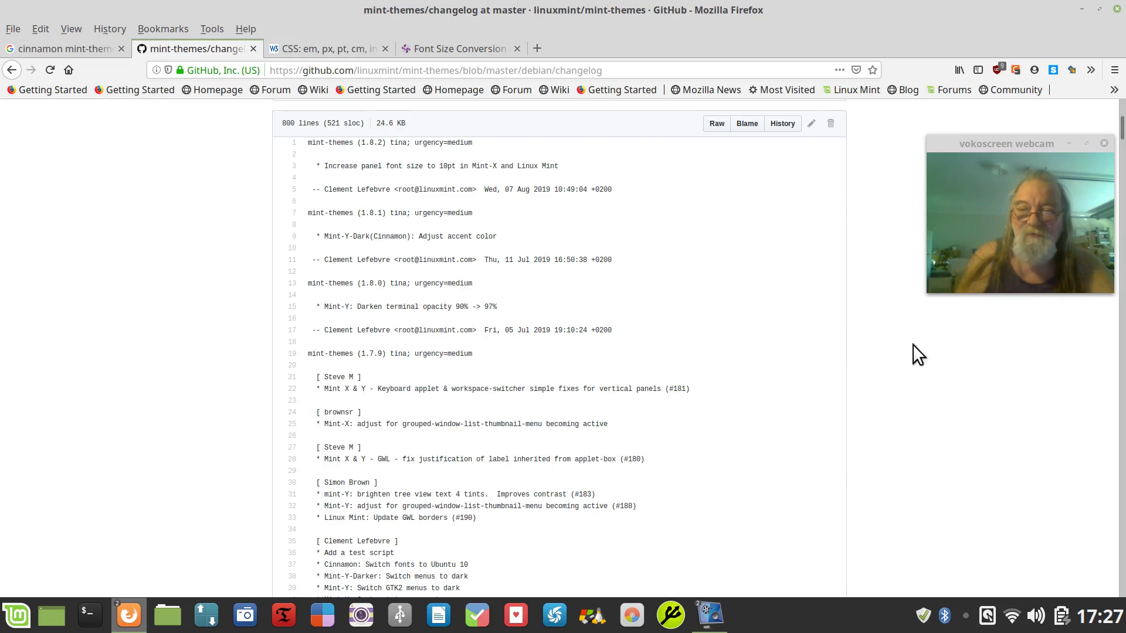
left_click_drag(1122, 129, 1115, 590)
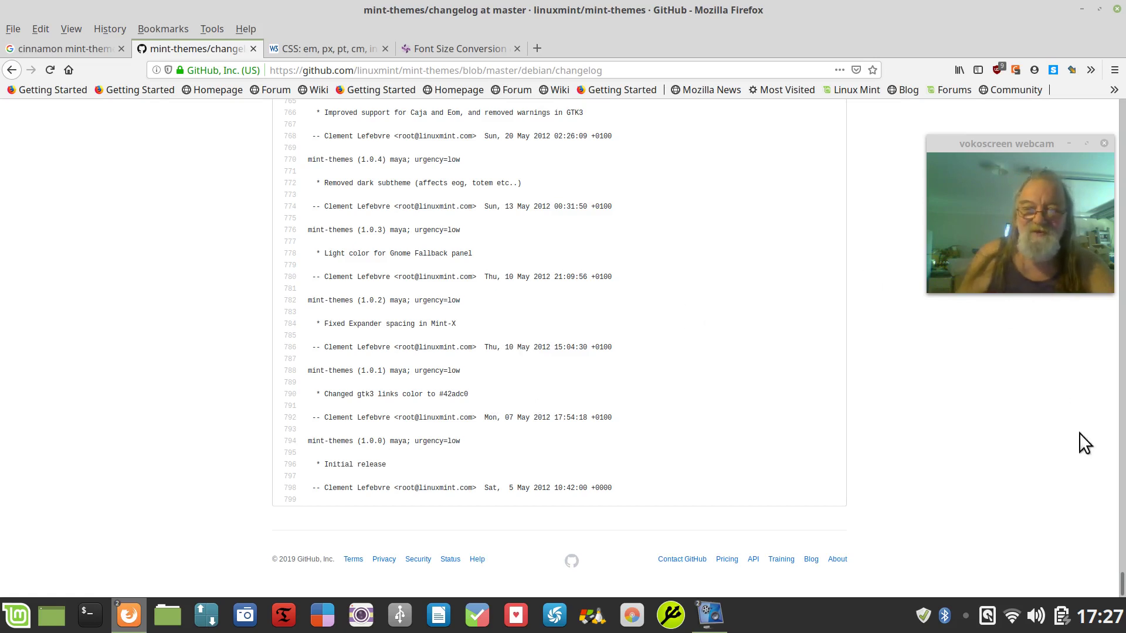
left_click_drag(1121, 586, 1121, 109)
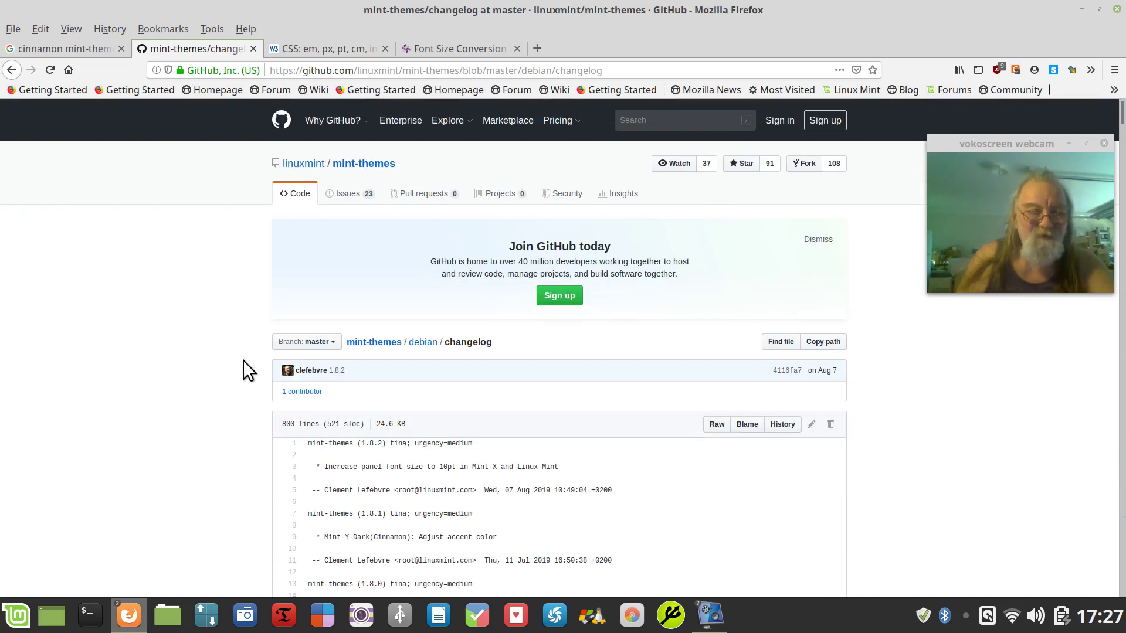
scroll(245, 353, "down", 4)
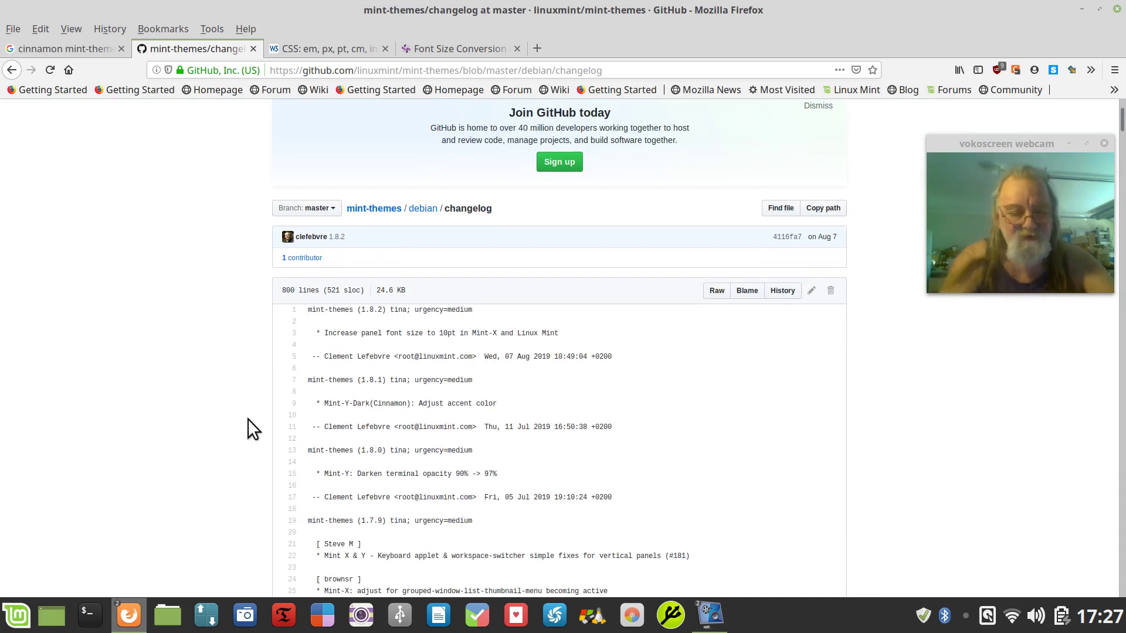
Step: Search the changelog page for "clock", and close the Firefox window
key("ctrl+f")
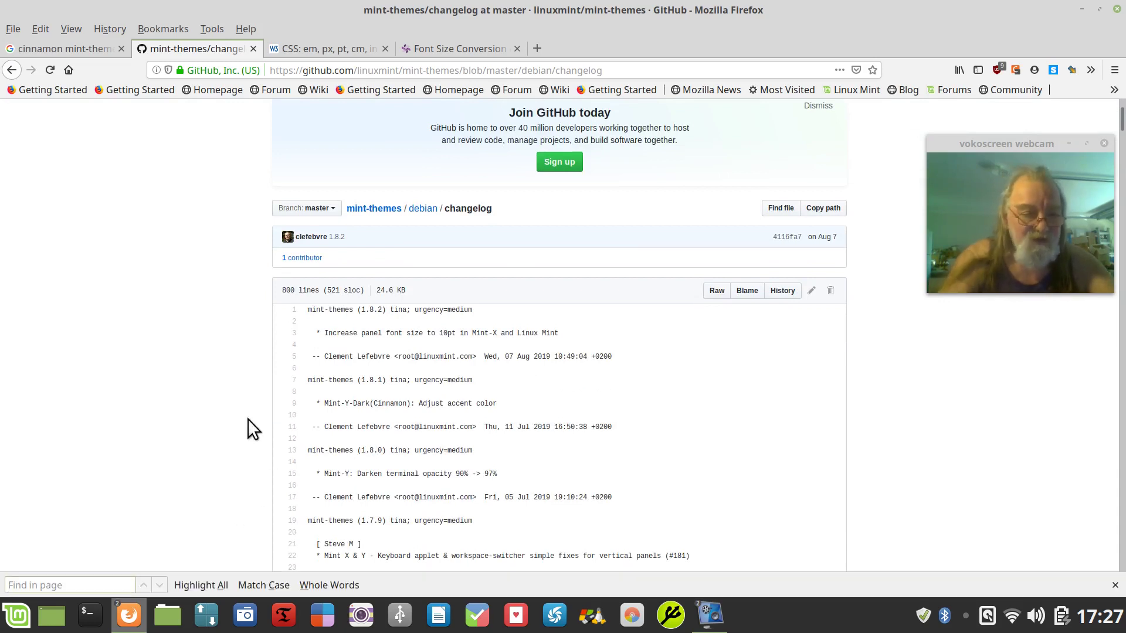
type("clock")
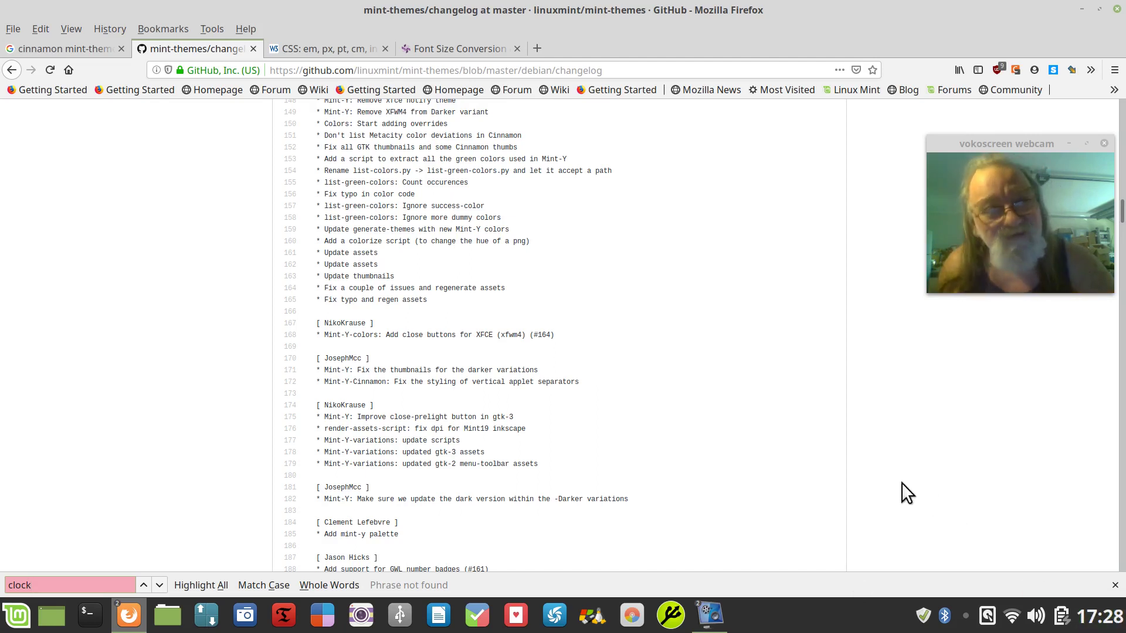
left_click(1117, 10)
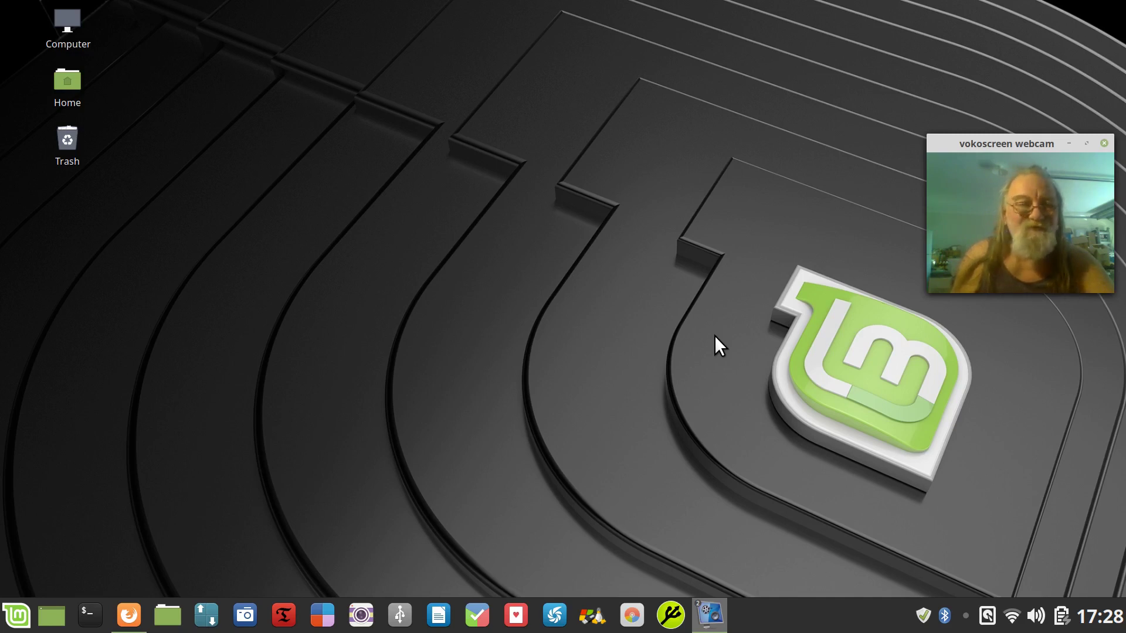
Step: Minimize the vokoscreen webcam window and bring up the vokoscreen 2.5.0 main window
left_click(704, 615)
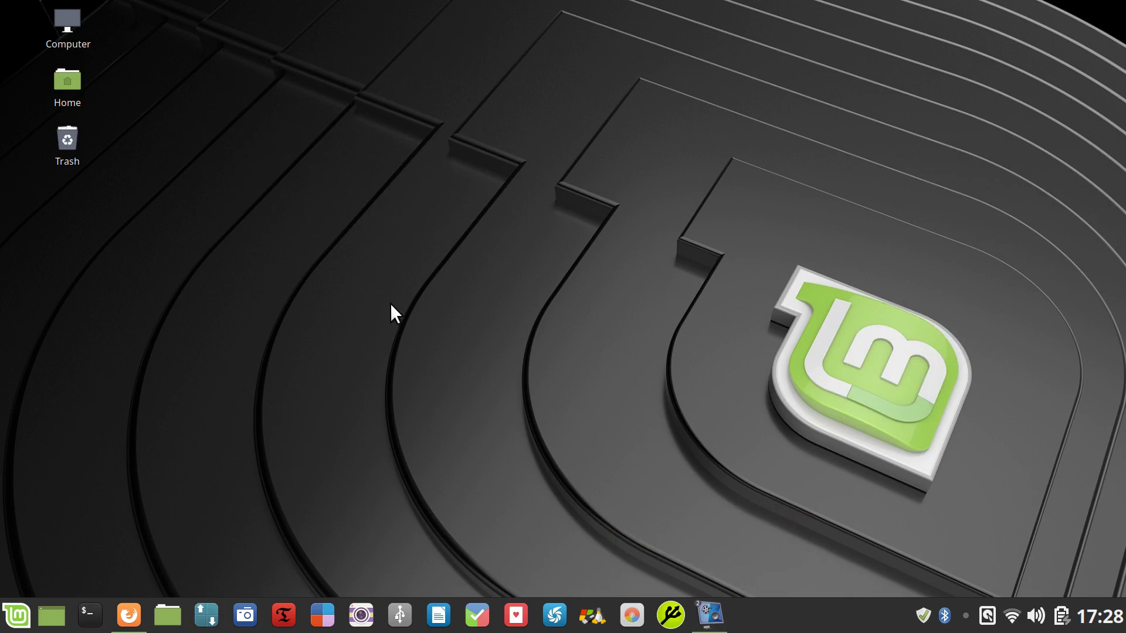
mouse_move(711, 613)
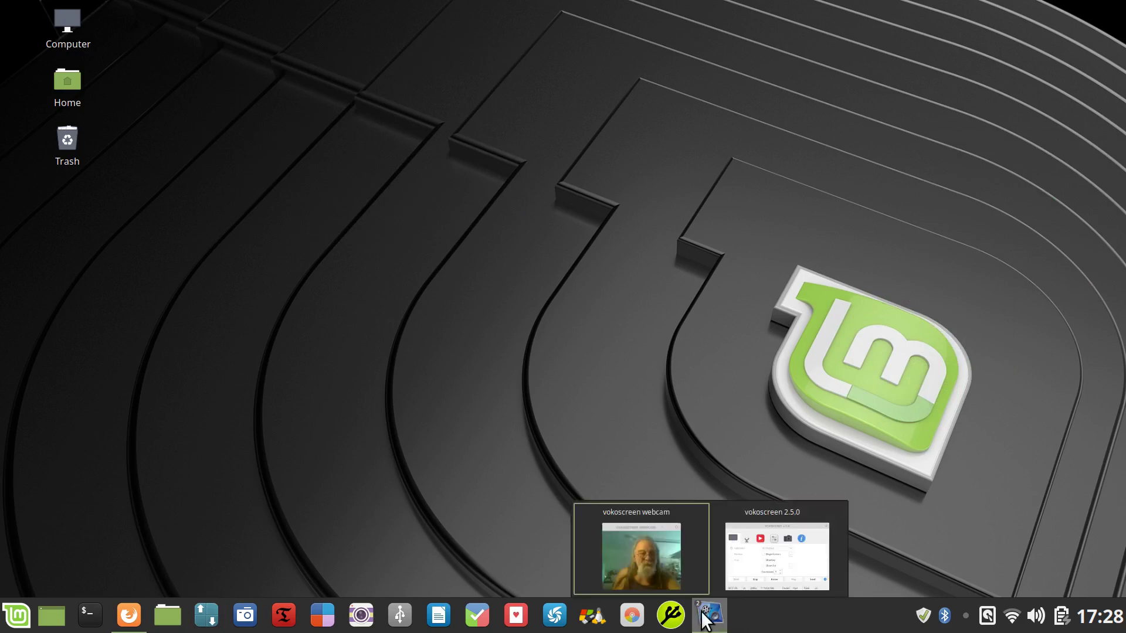
left_click(756, 578)
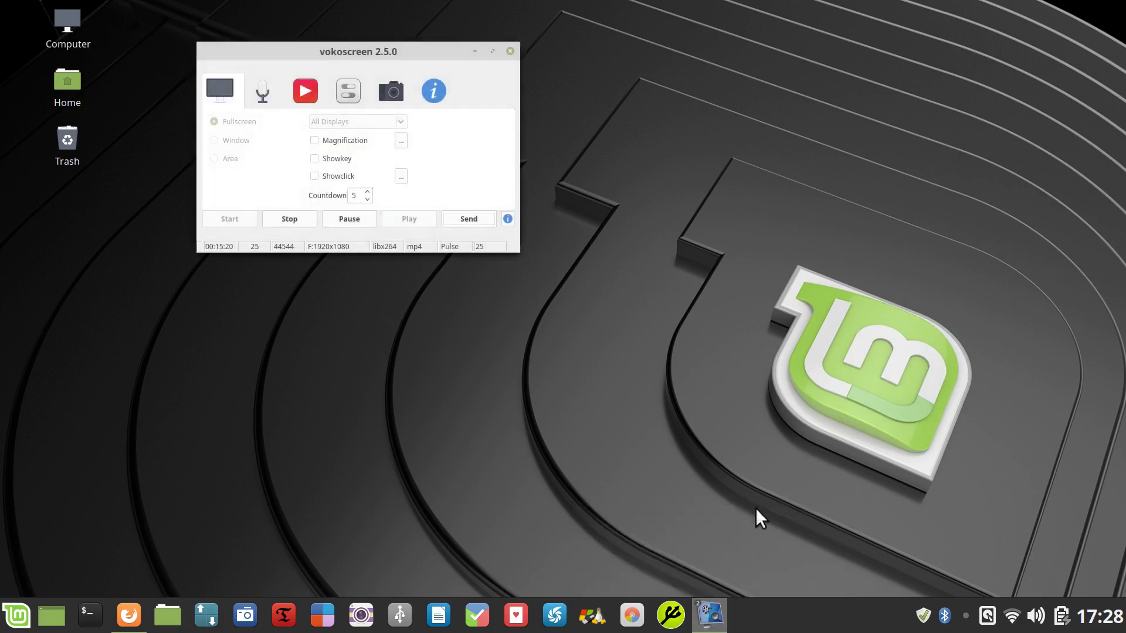